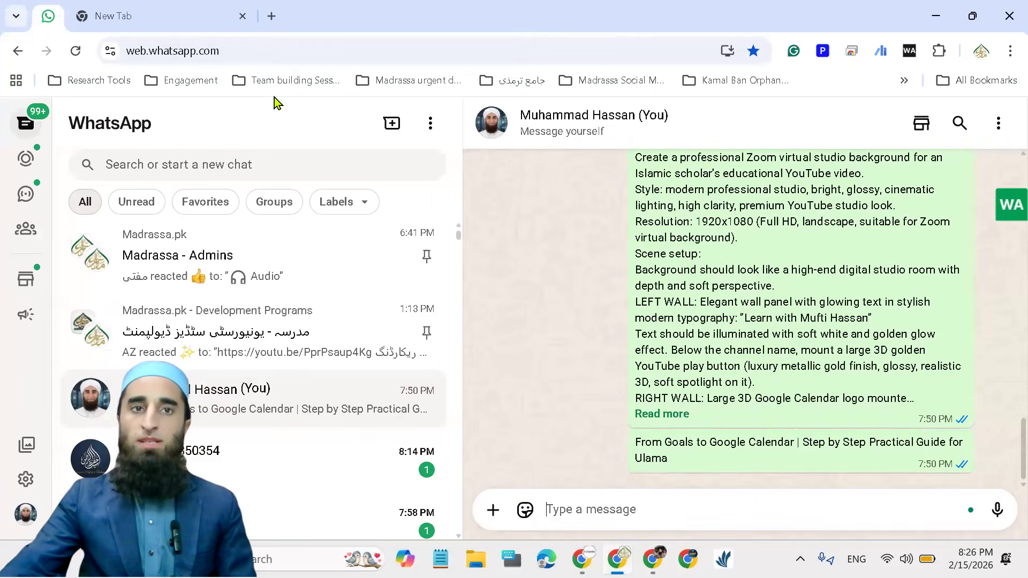
Open Google Calendar from the Google apps list in a new browser tab
click(279, 18)
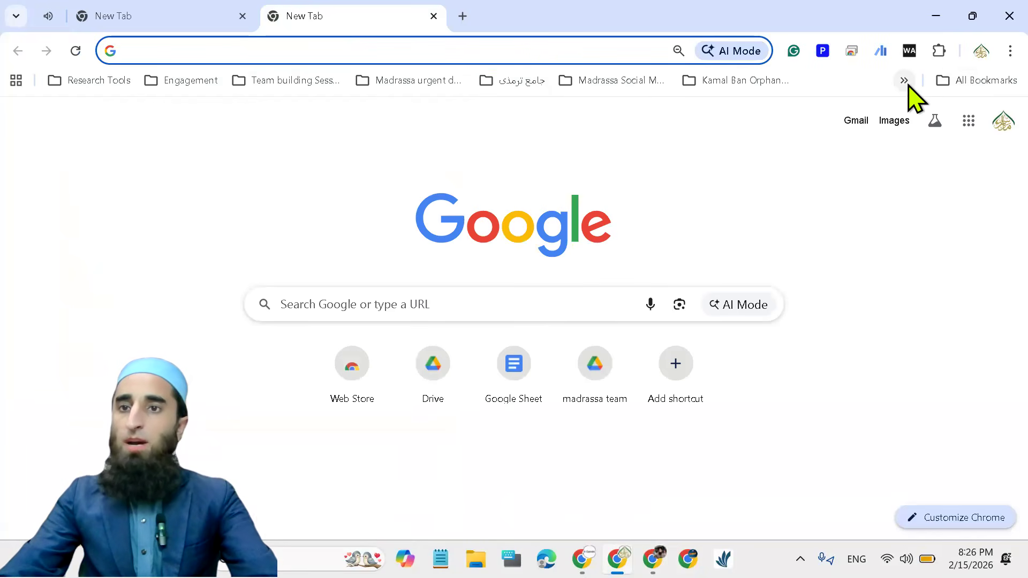
click(968, 121)
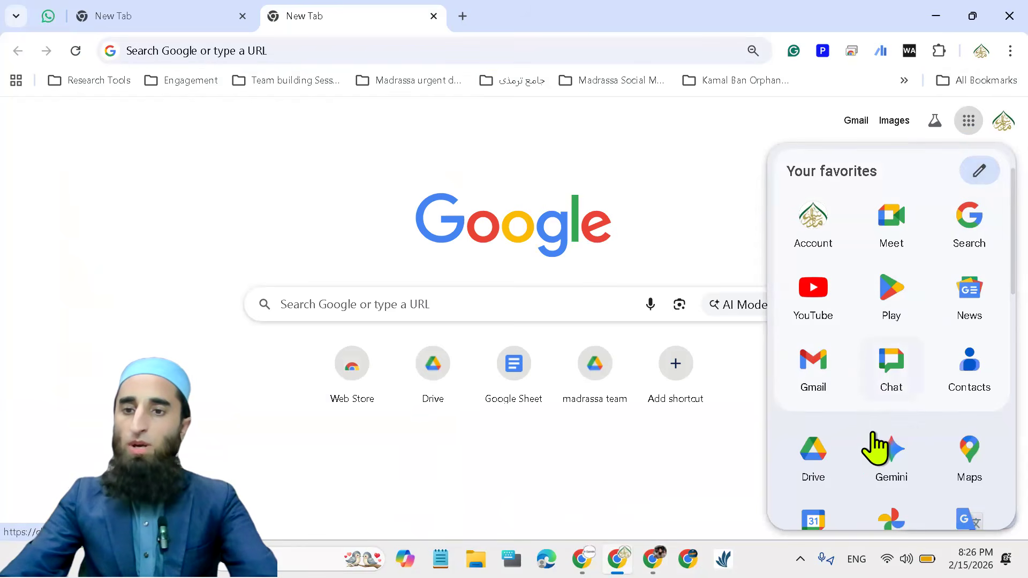
scroll(835, 501, down, 1)
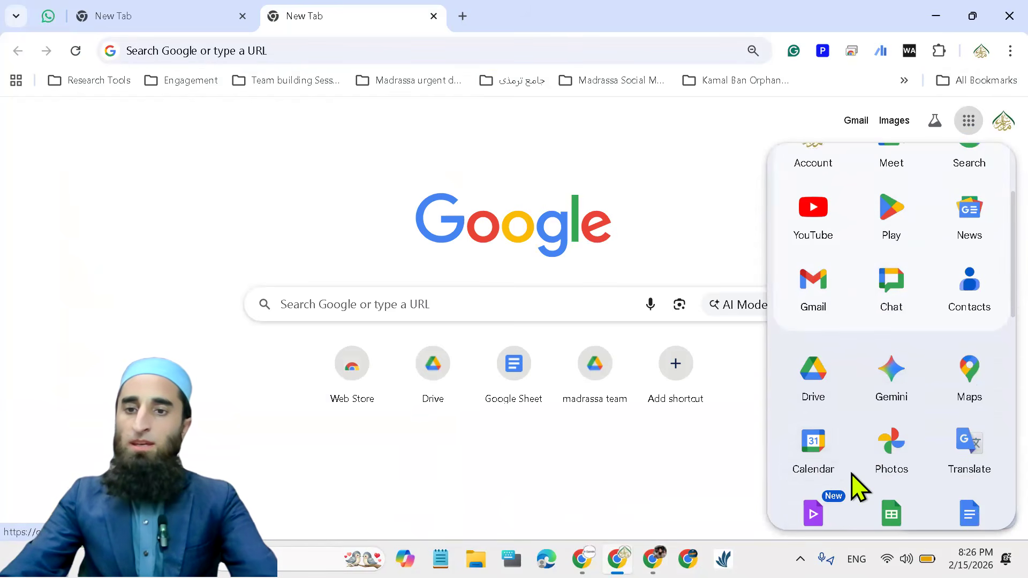
click(814, 447)
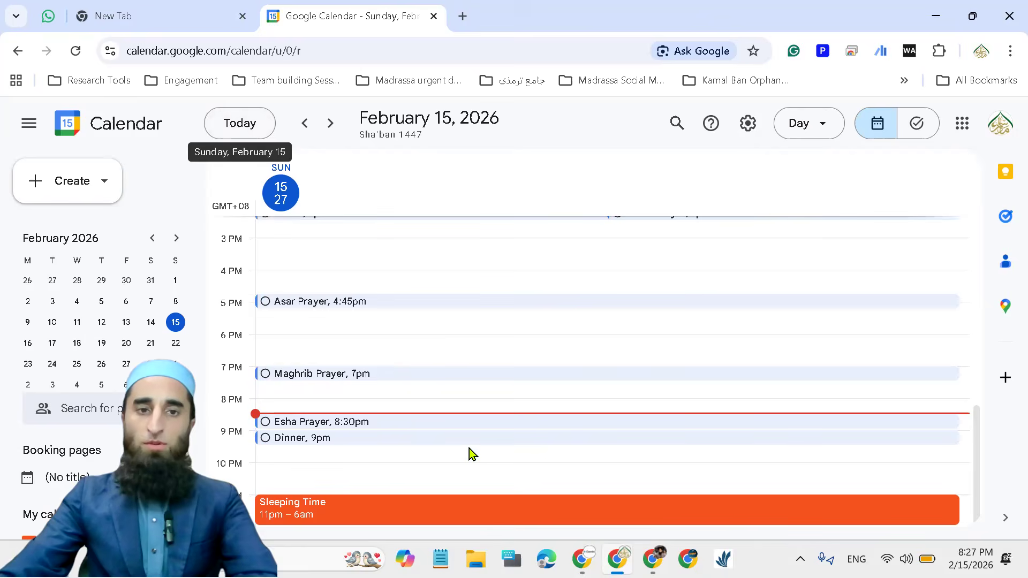
Look through the full day schedule for Sunday, February 15, from the early morning entries to the night entries
scroll(469, 449, up, 8)
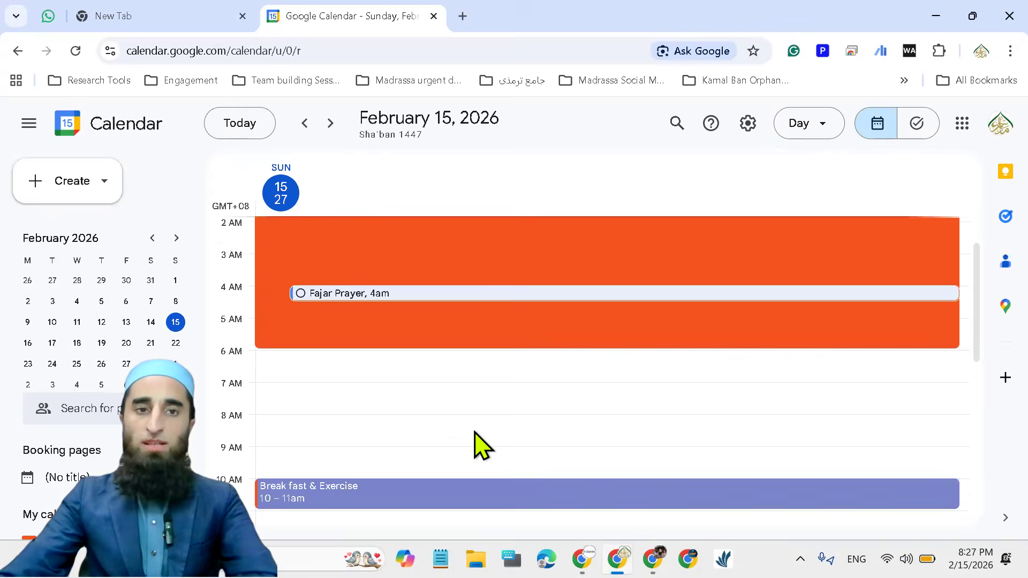
scroll(470, 429, up, 2)
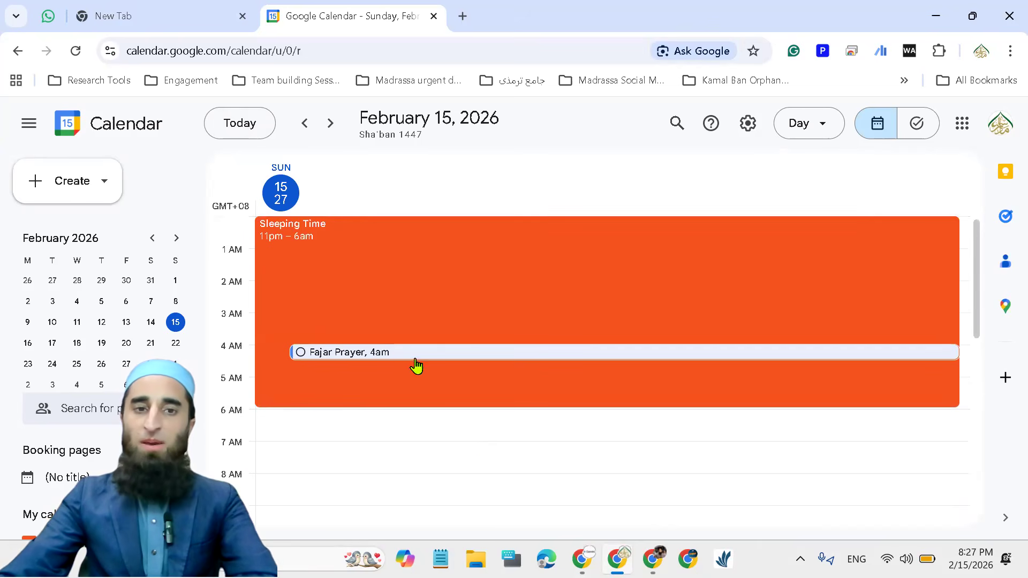
scroll(436, 396, down, 4)
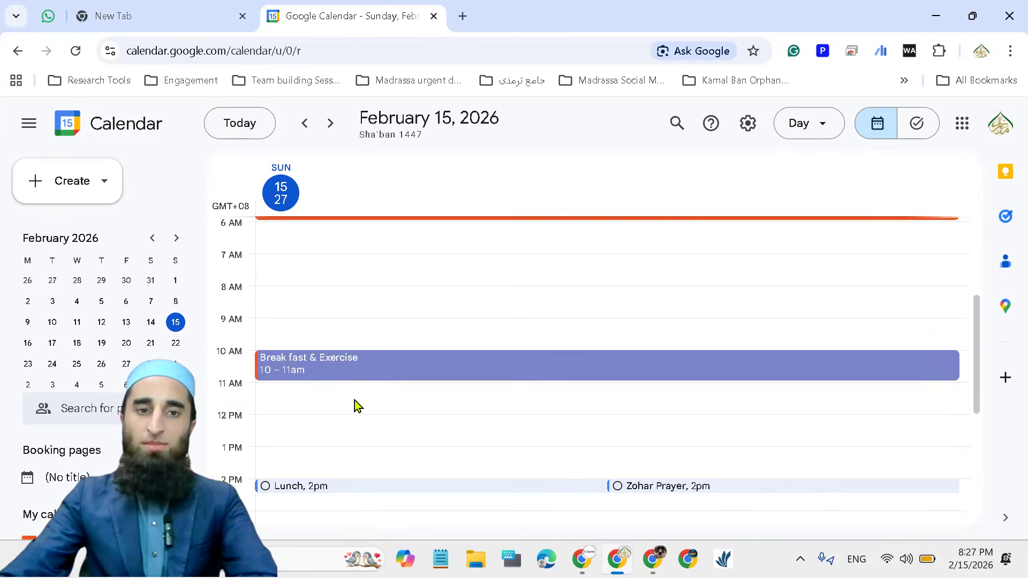
scroll(364, 403, down, 2)
scroll(338, 403, down, 4)
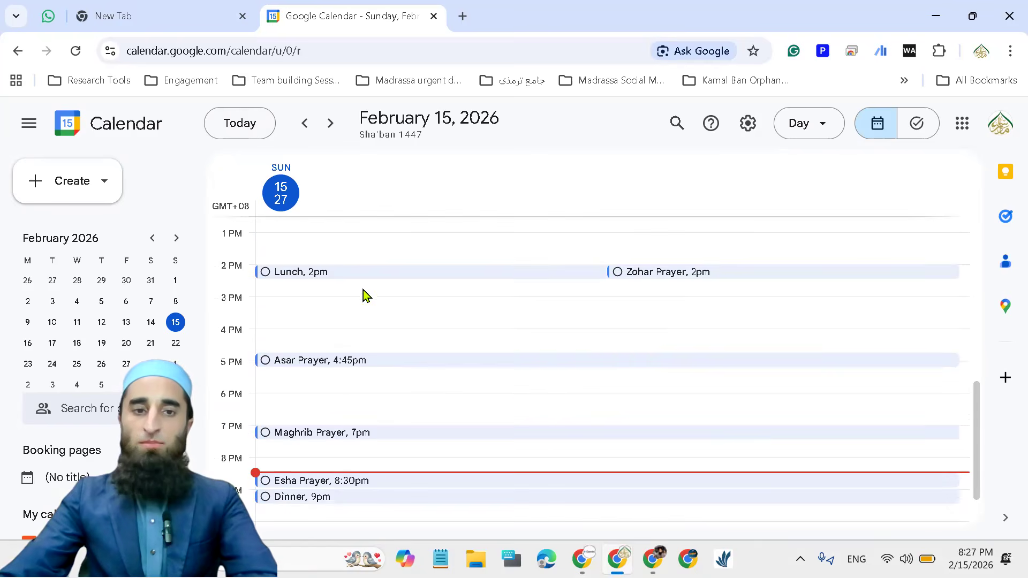
scroll(375, 445, down, 2)
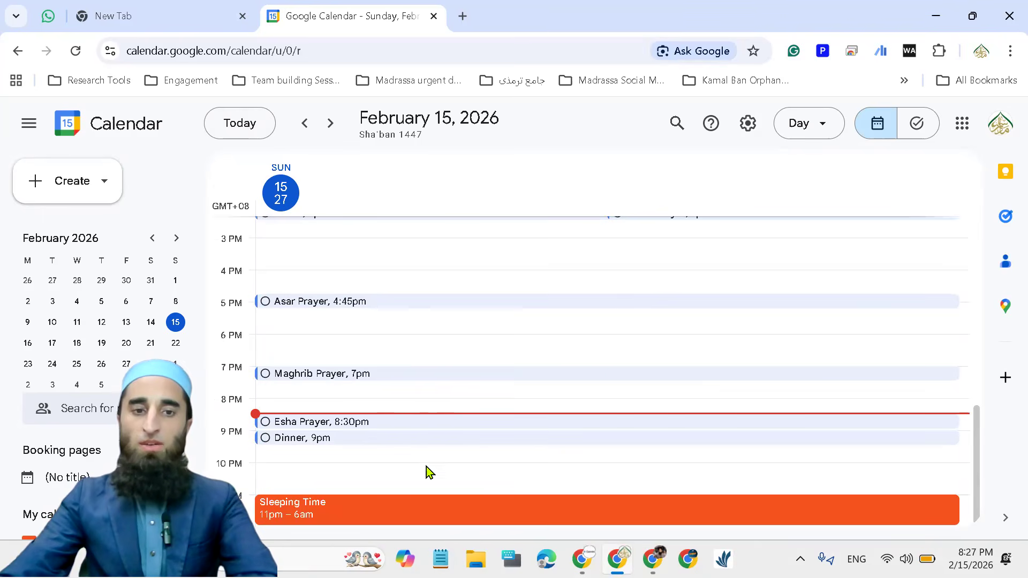
scroll(423, 375, up, 4)
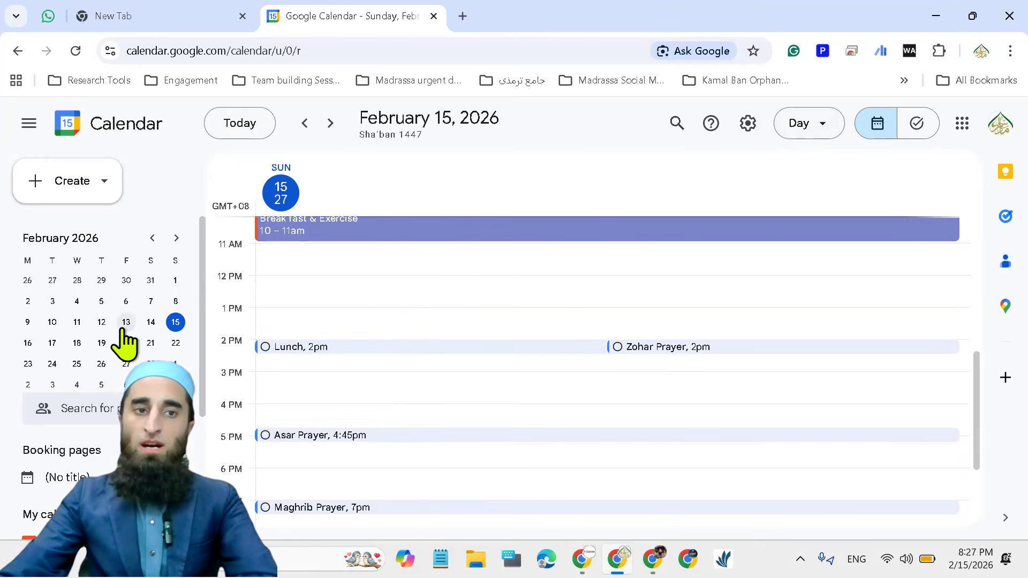
Show Monday, February 16, and examine its scheduled events and tasks across the whole day
click(27, 344)
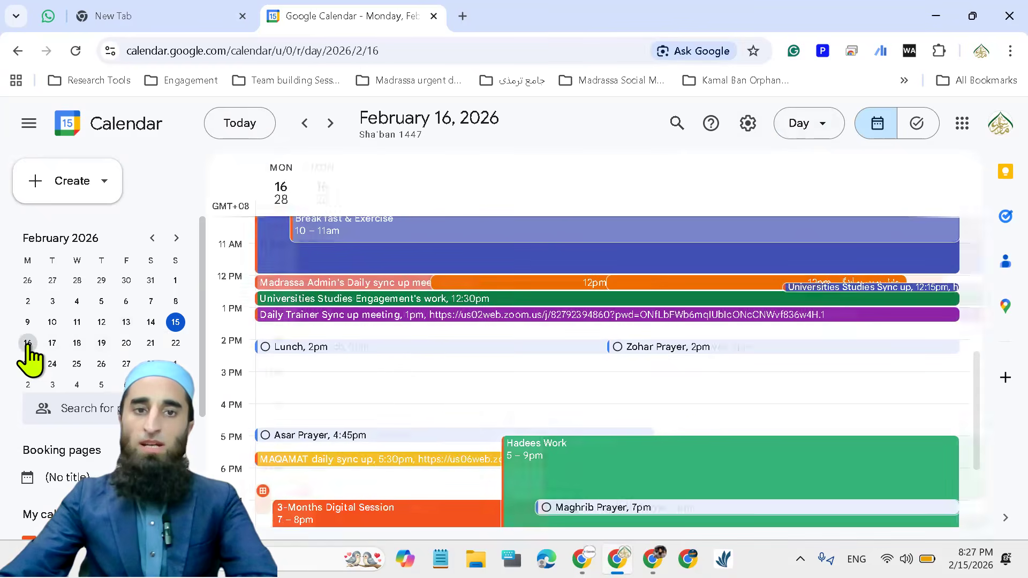
scroll(423, 396, up, 5)
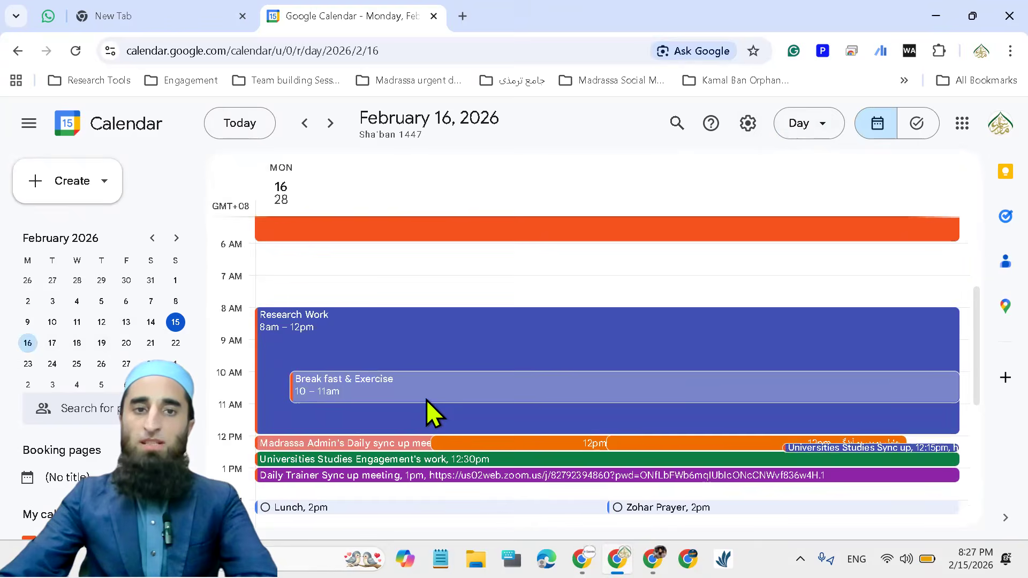
scroll(428, 399, up, 3)
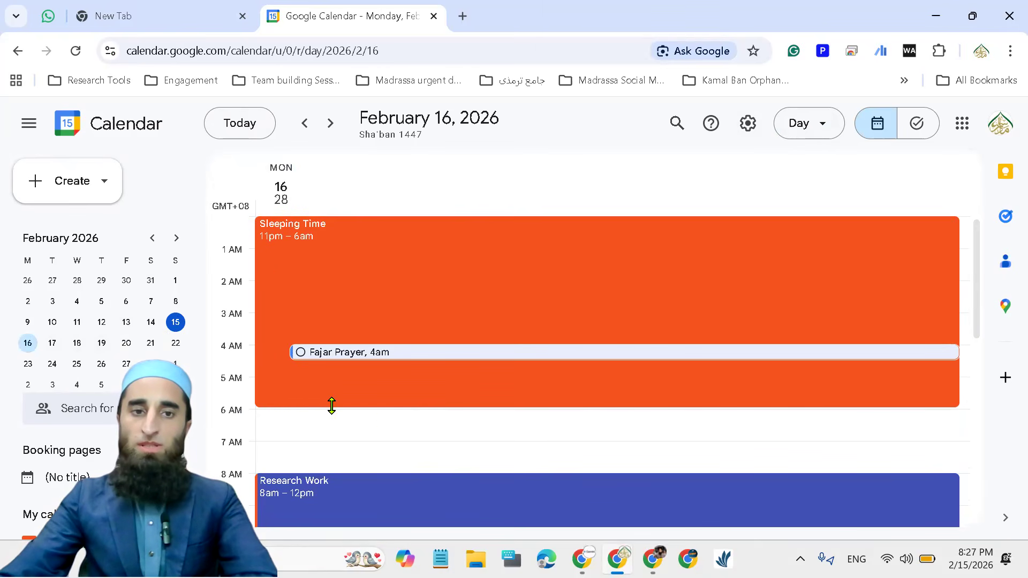
scroll(303, 405, down, 3)
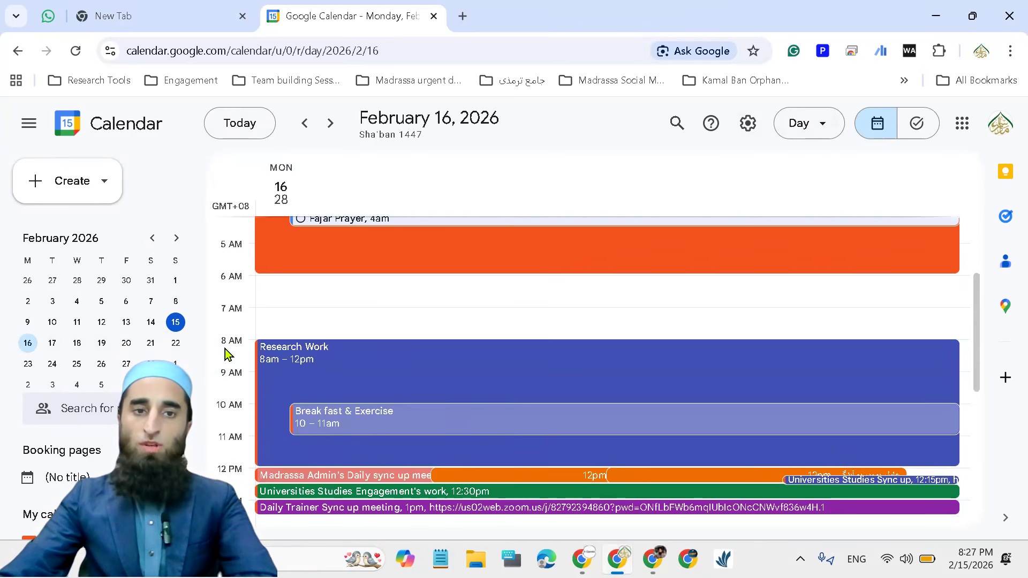
scroll(306, 337, down, 1)
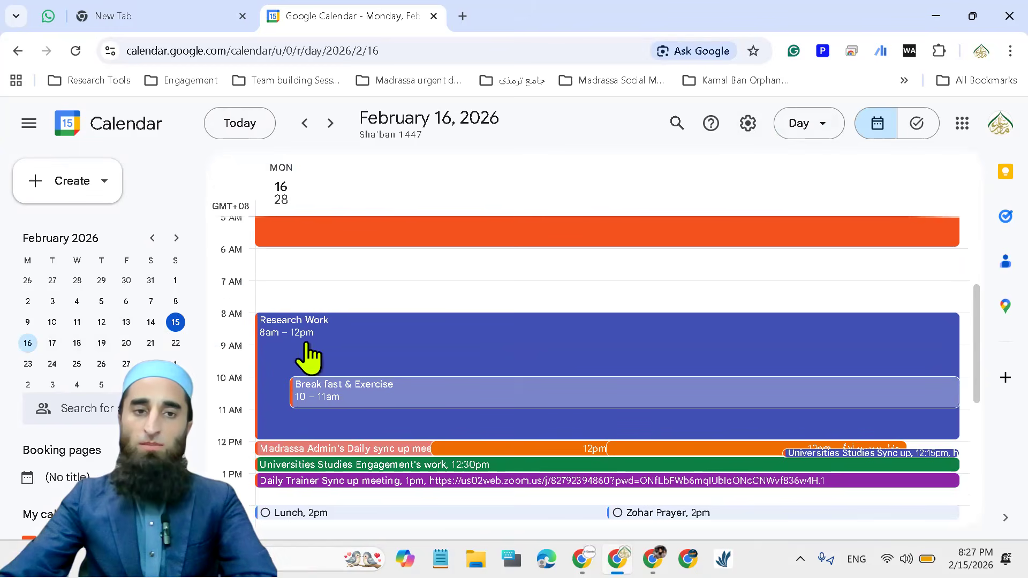
scroll(292, 349, down, 3)
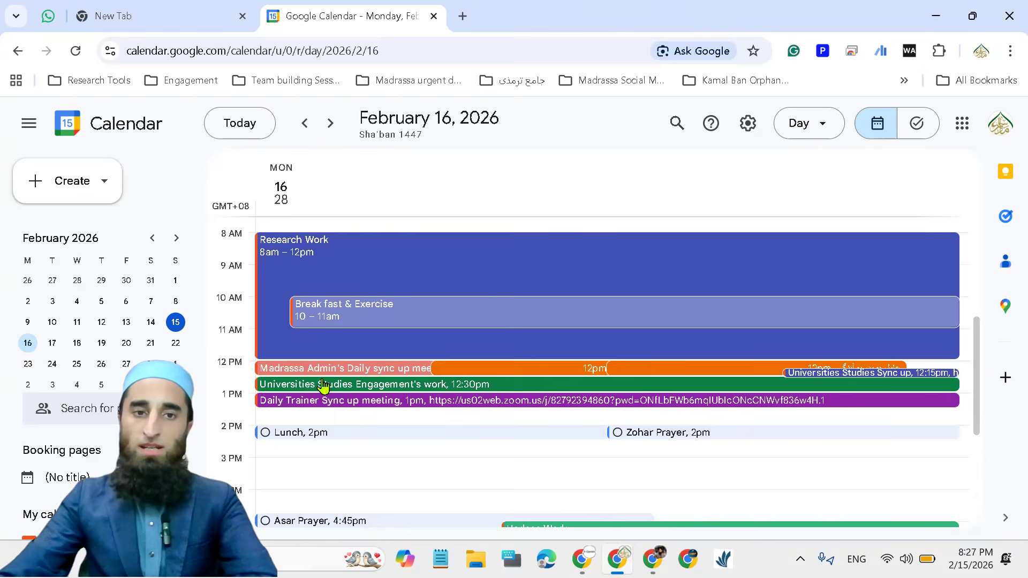
scroll(306, 370, down, 1)
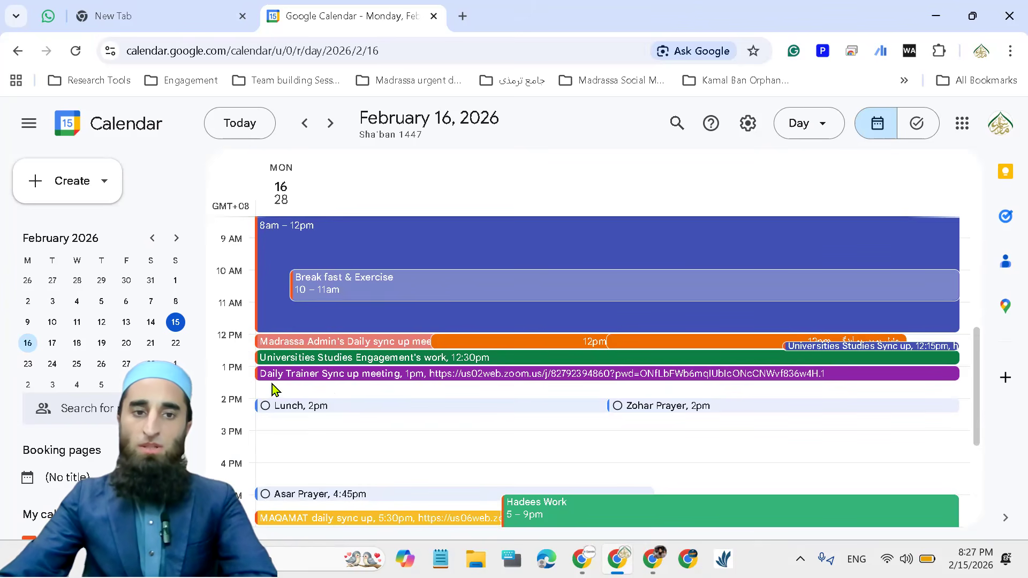
scroll(338, 372, down, 1)
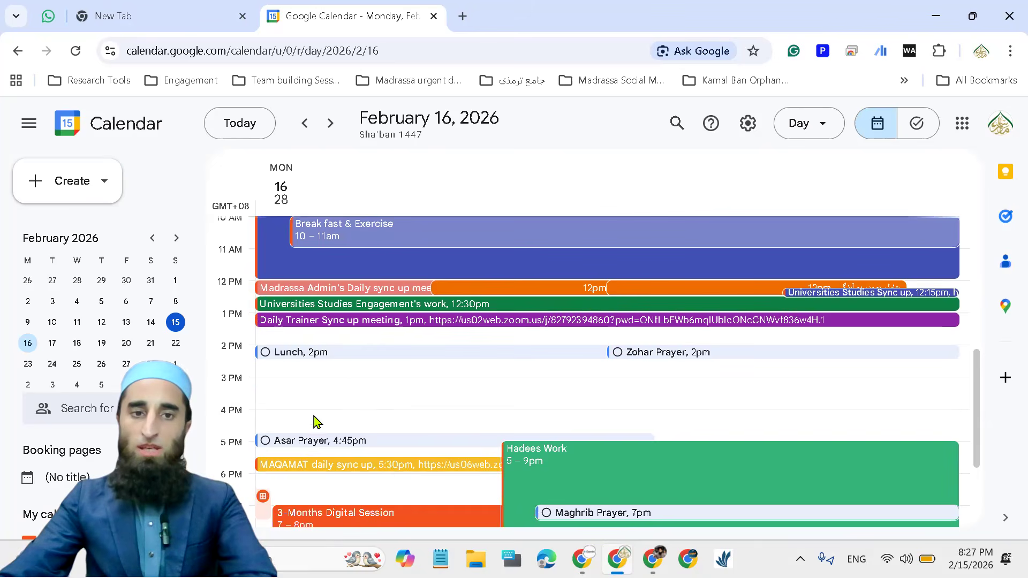
scroll(315, 422, down, 2)
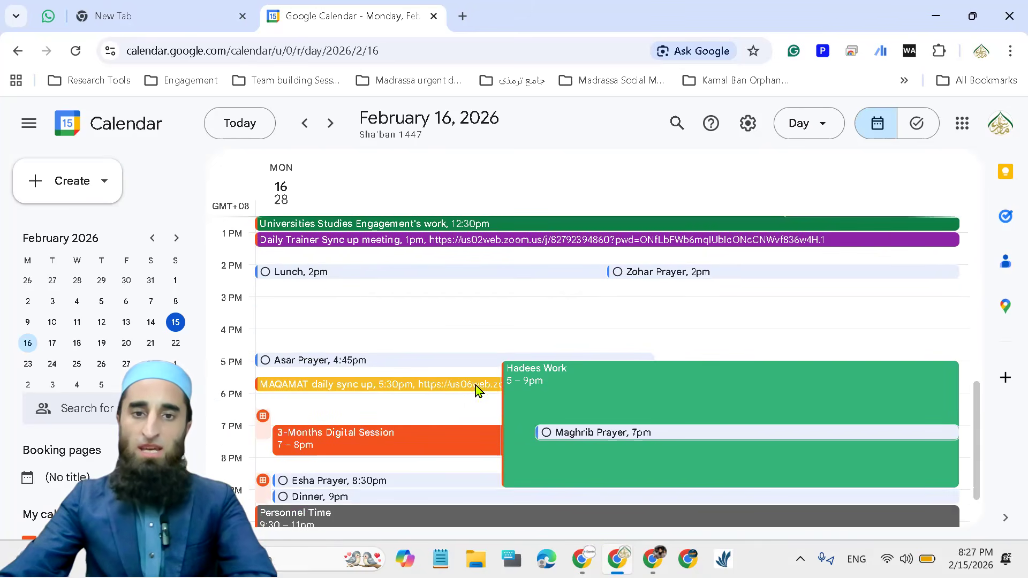
scroll(453, 439, down, 1)
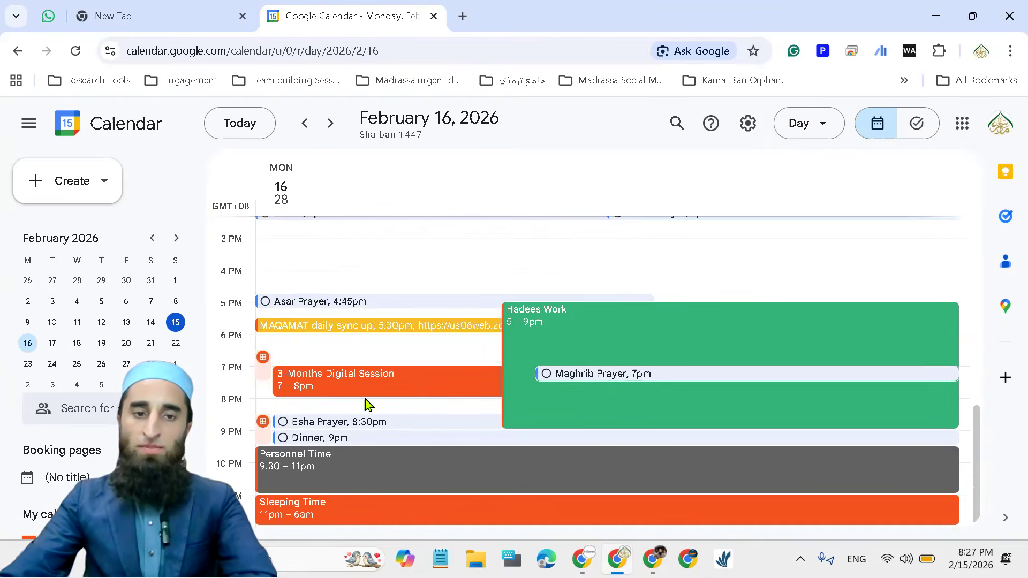
scroll(377, 432, up, 2)
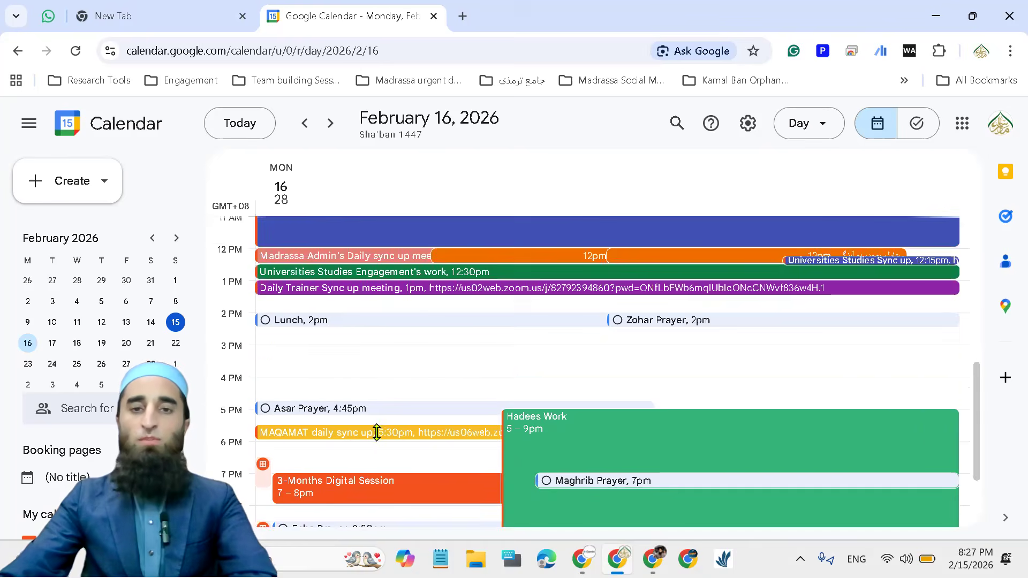
scroll(377, 432, up, 5)
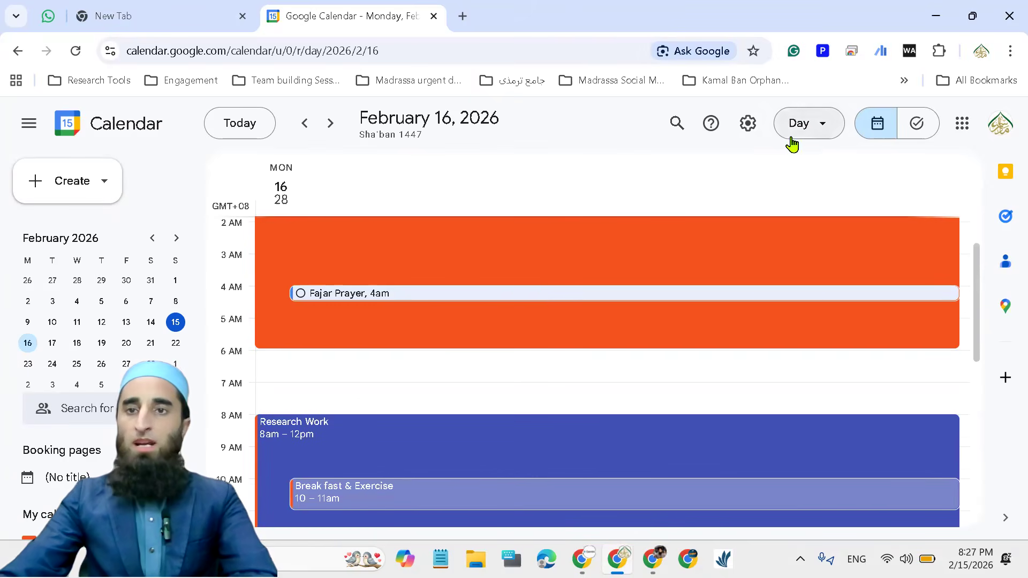
scroll(394, 450, up, 1)
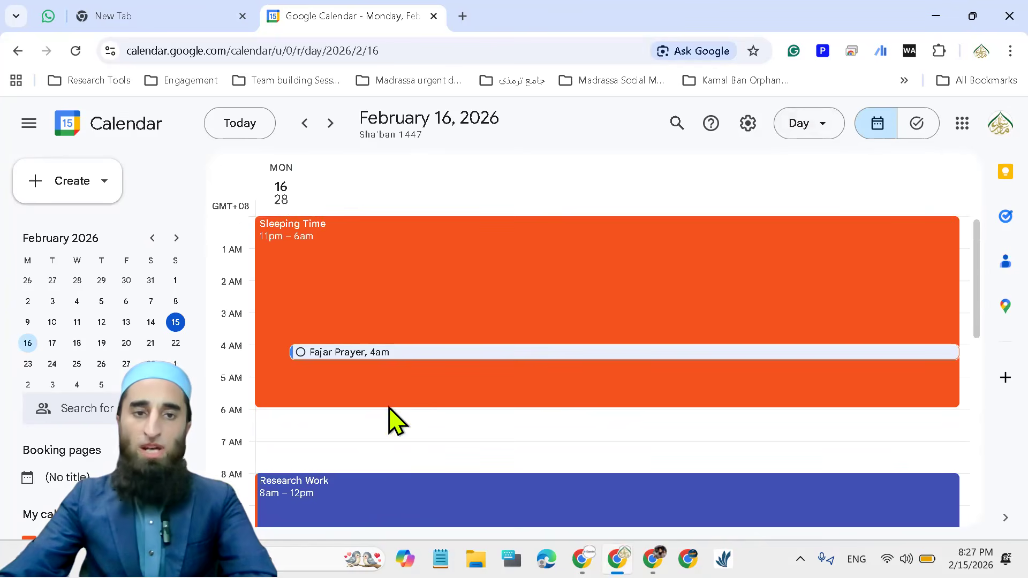
scroll(390, 429, down, 5)
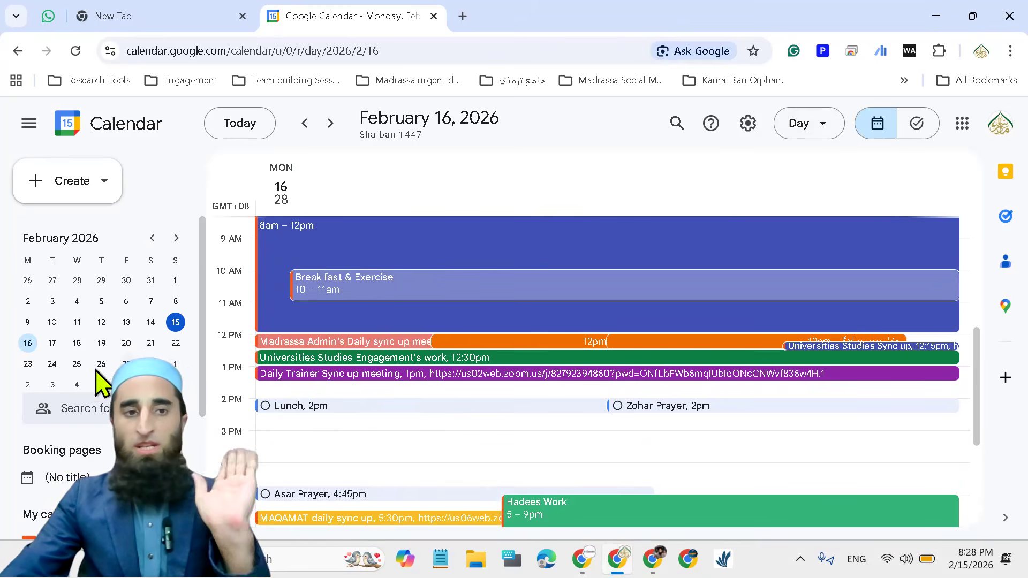
View the day schedules for February 17, 18 and 15, and return to February 16
click(52, 343)
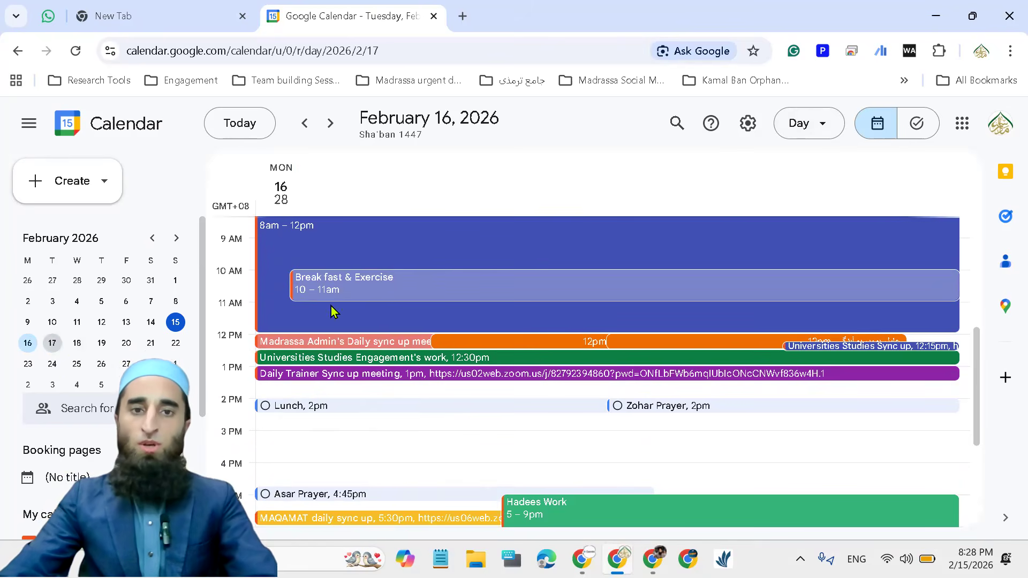
click(77, 345)
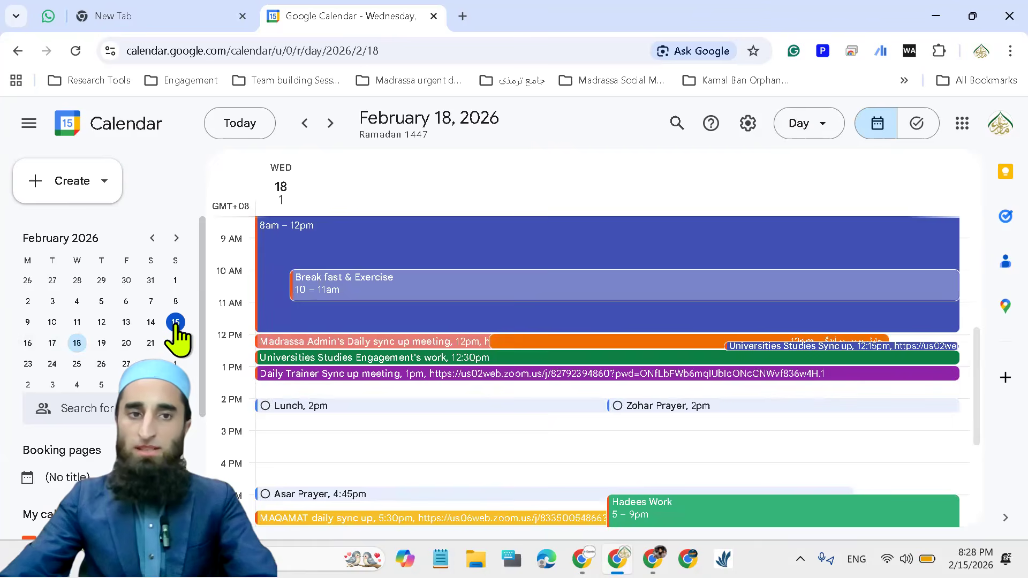
click(175, 324)
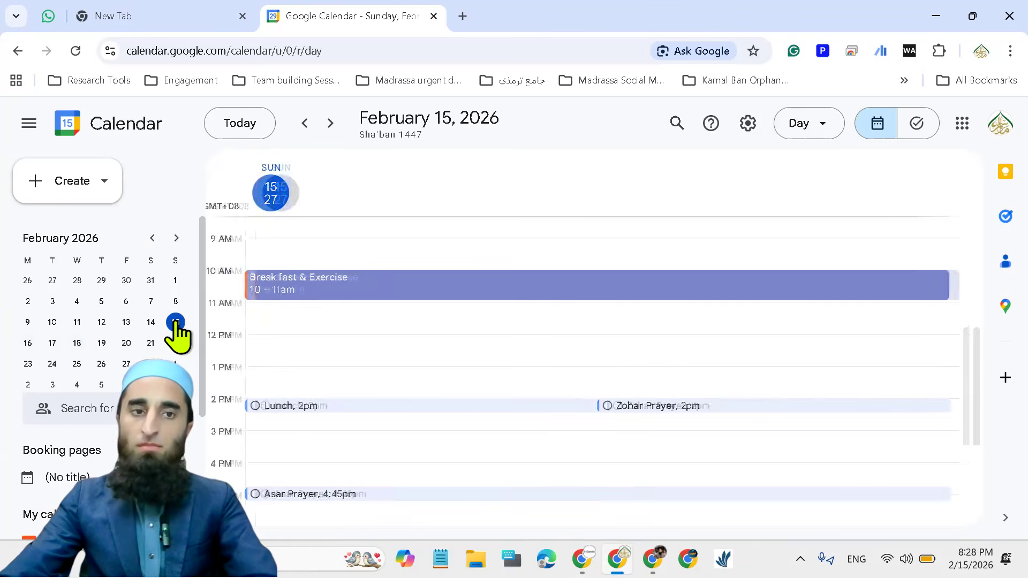
click(30, 344)
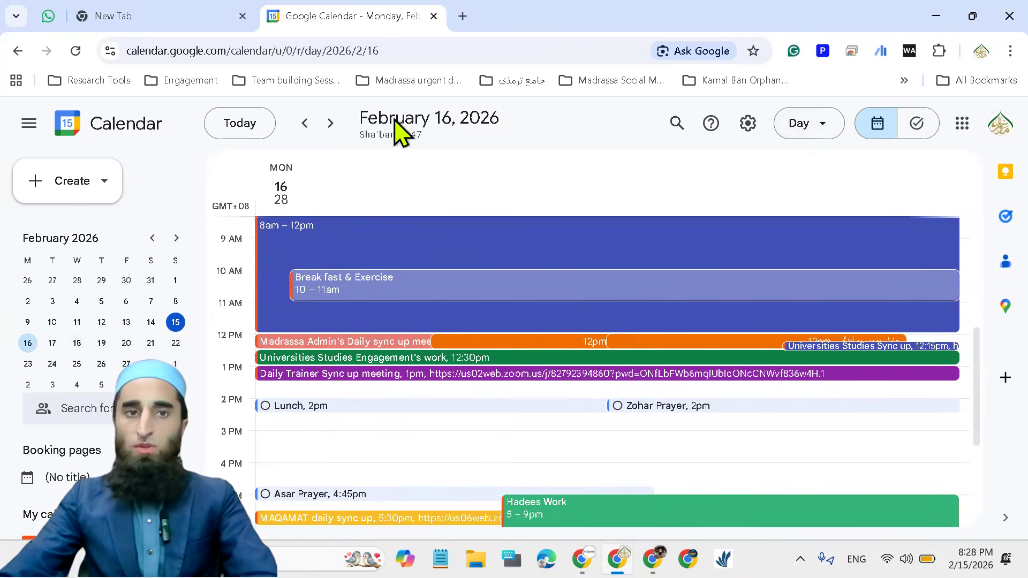
click(104, 188)
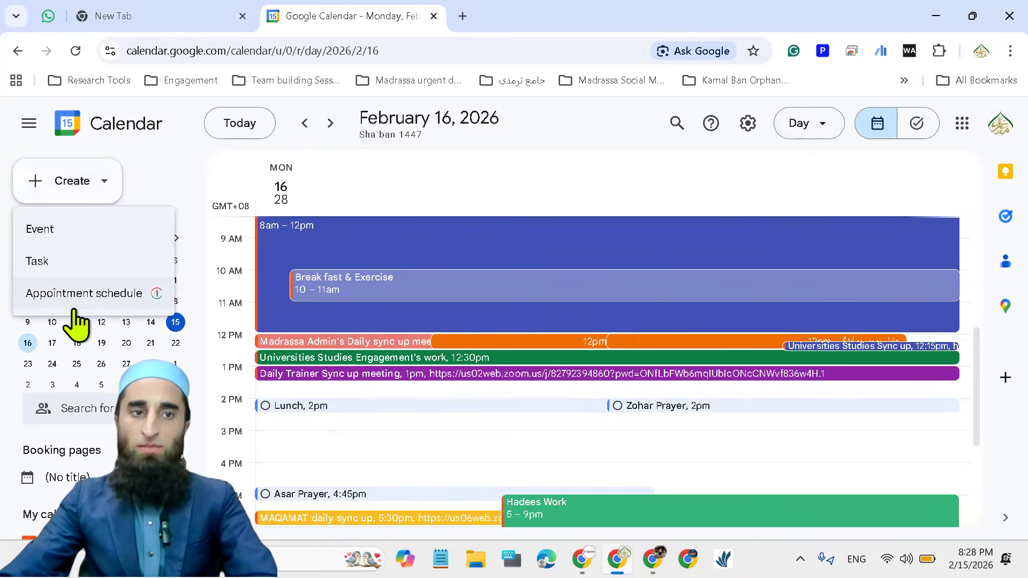
click(101, 187)
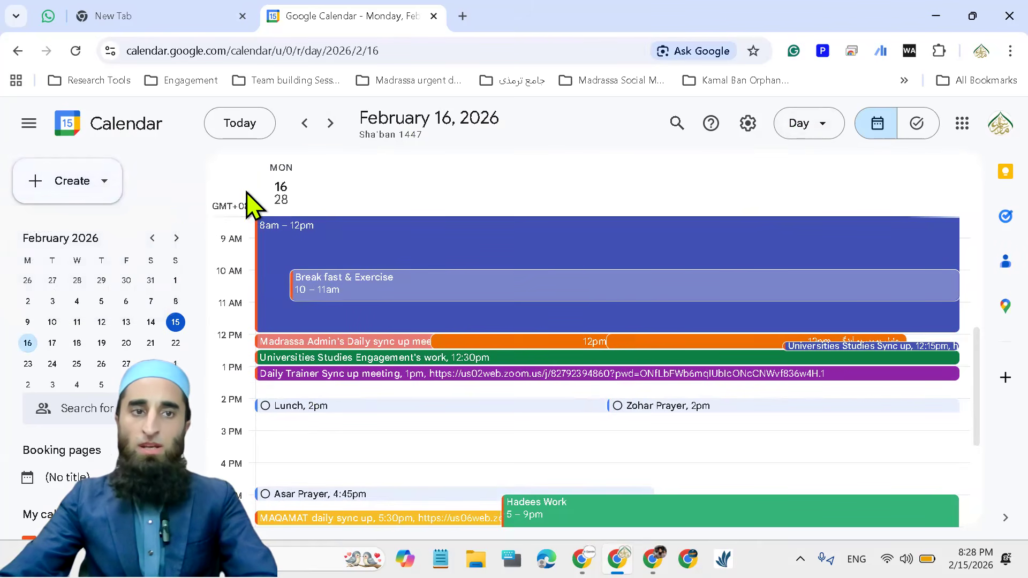
Switch the calendar to the week view and examine the entries for the week of February 16 to 22
click(820, 130)
click(813, 198)
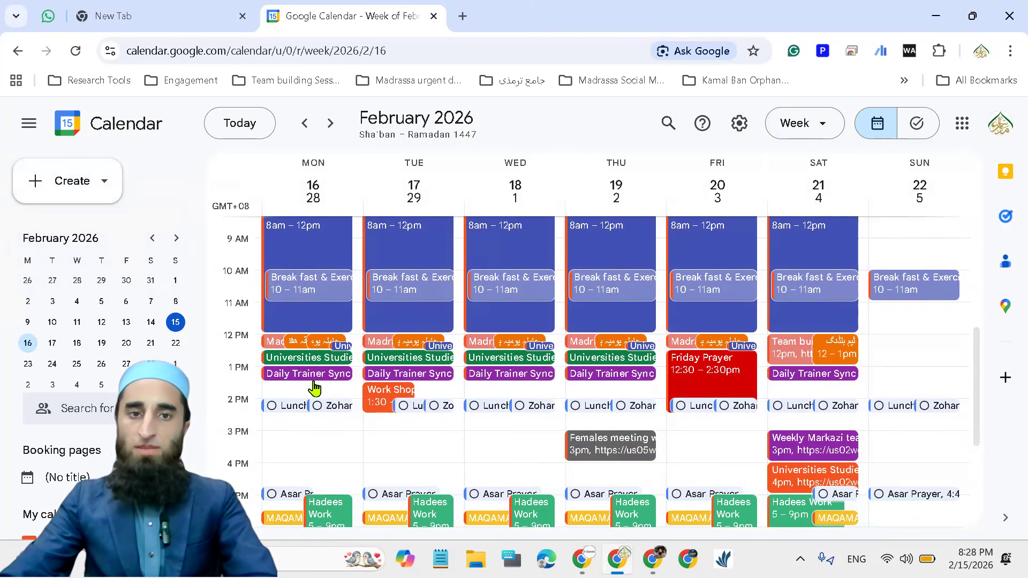
scroll(323, 453, down, 2)
scroll(320, 481, down, 2)
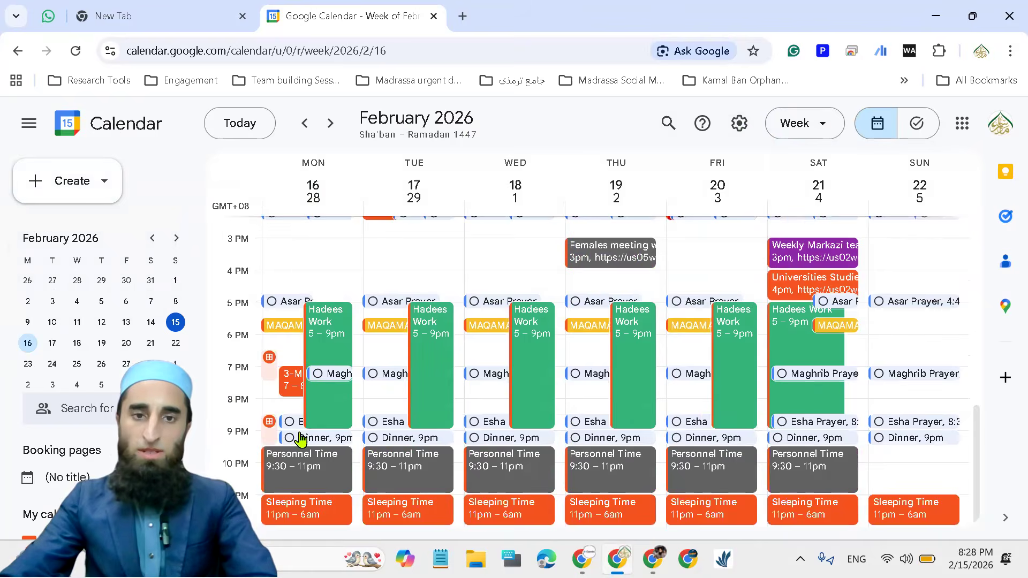
scroll(343, 465, up, 5)
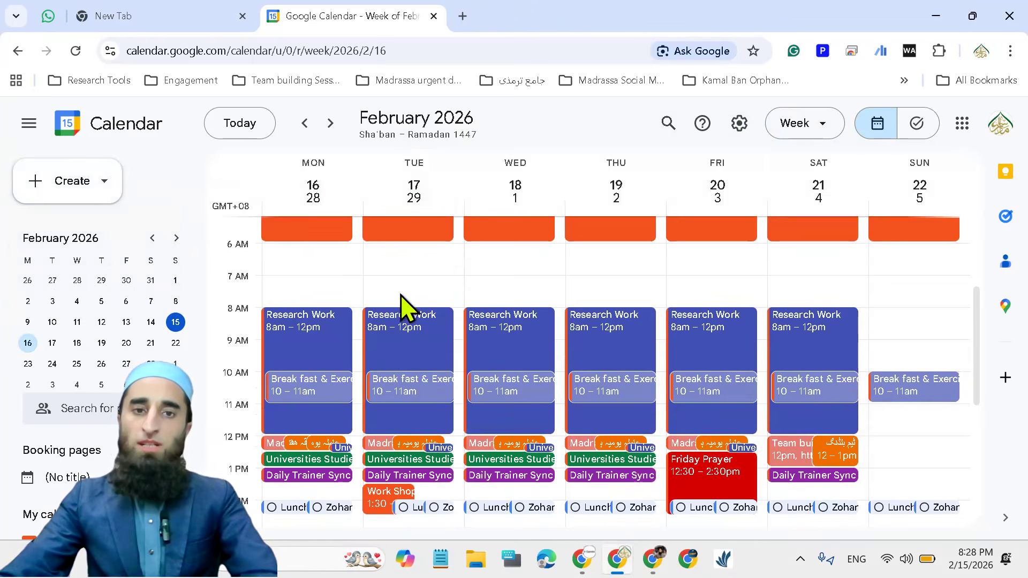
scroll(419, 448, down, 3)
scroll(421, 293, up, 2)
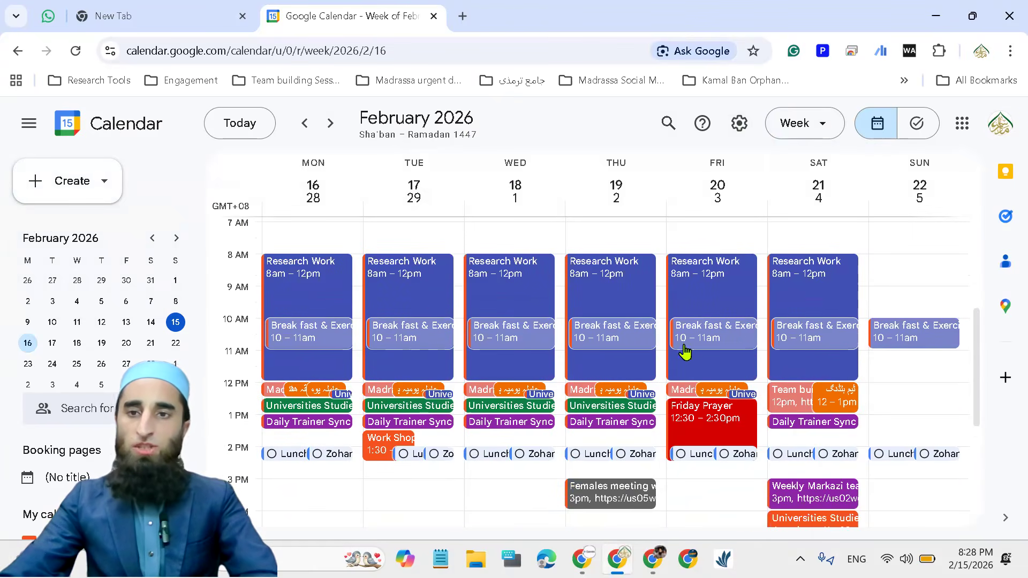
Switch the calendar to the month view and browse January and February 2026, dismissing the Esha Prayer reminder
click(828, 127)
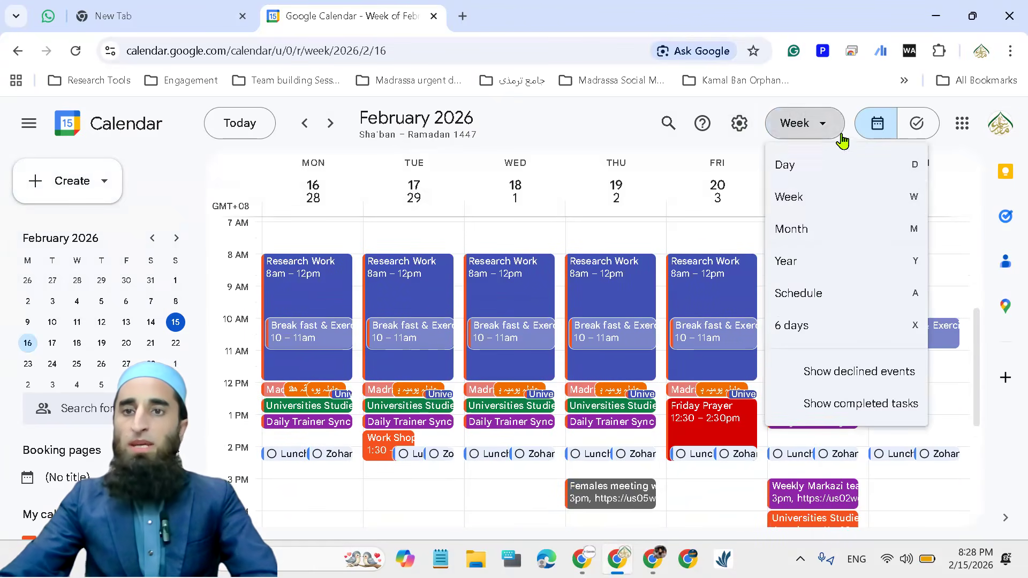
click(841, 236)
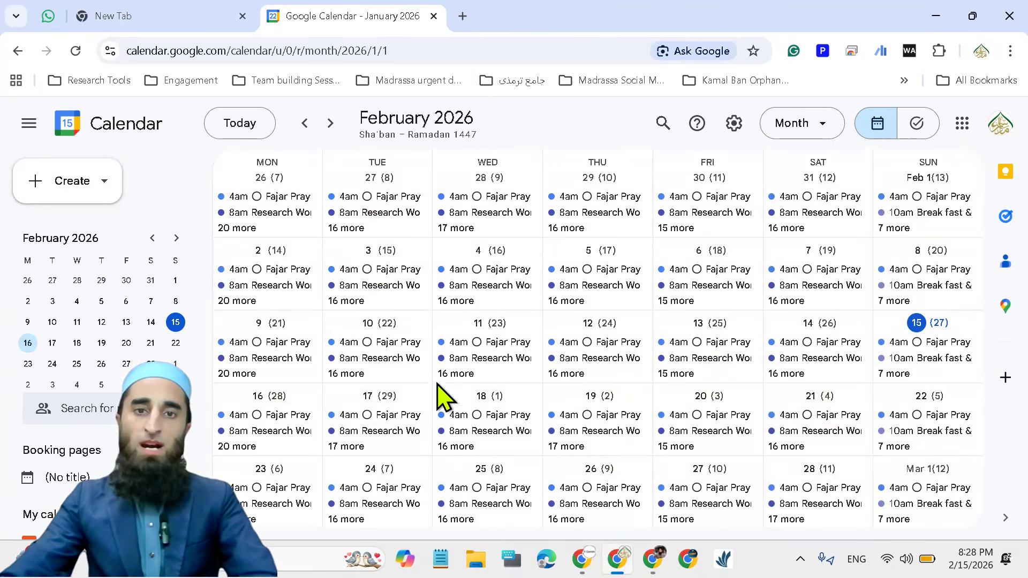
scroll(682, 371, up, 1)
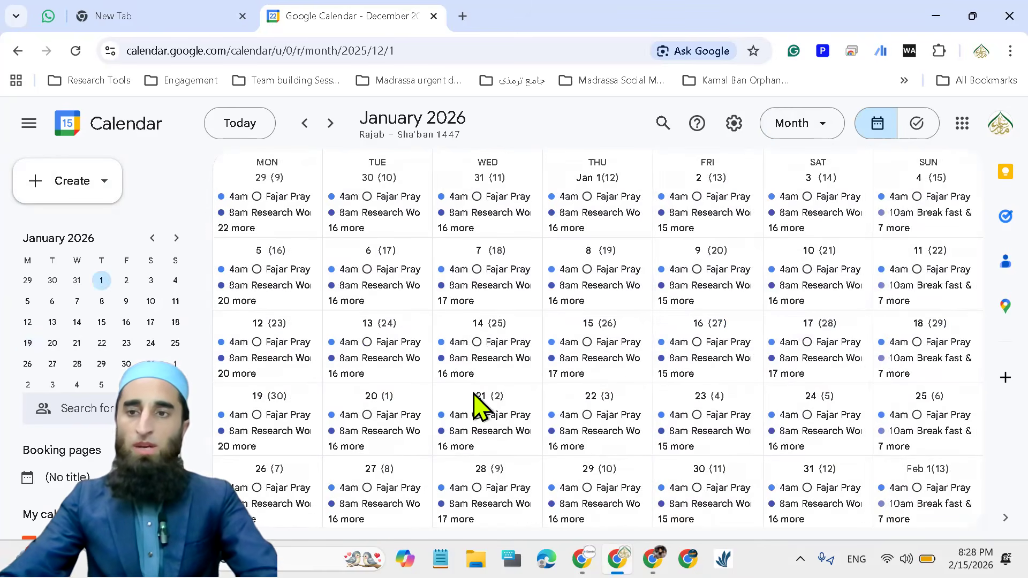
scroll(640, 283, down, 1)
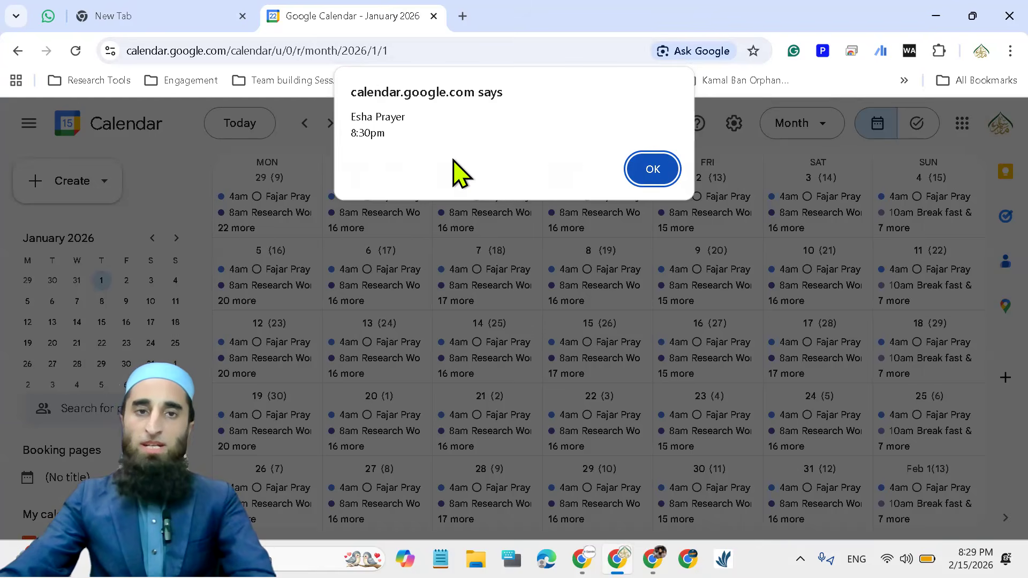
click(653, 170)
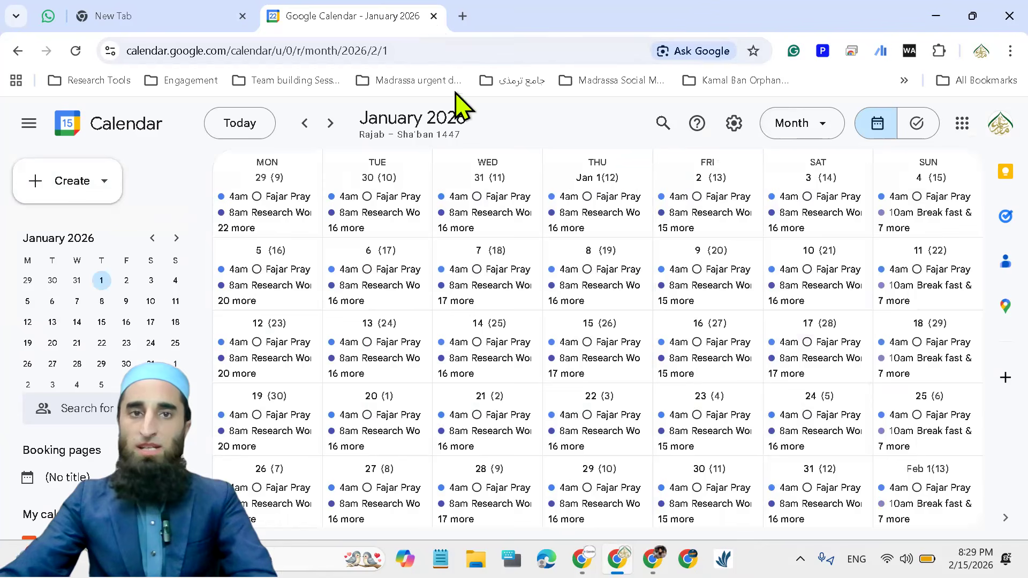
Switch the calendar to the 2026 year view and check the entries for June 15 and June 9
click(823, 129)
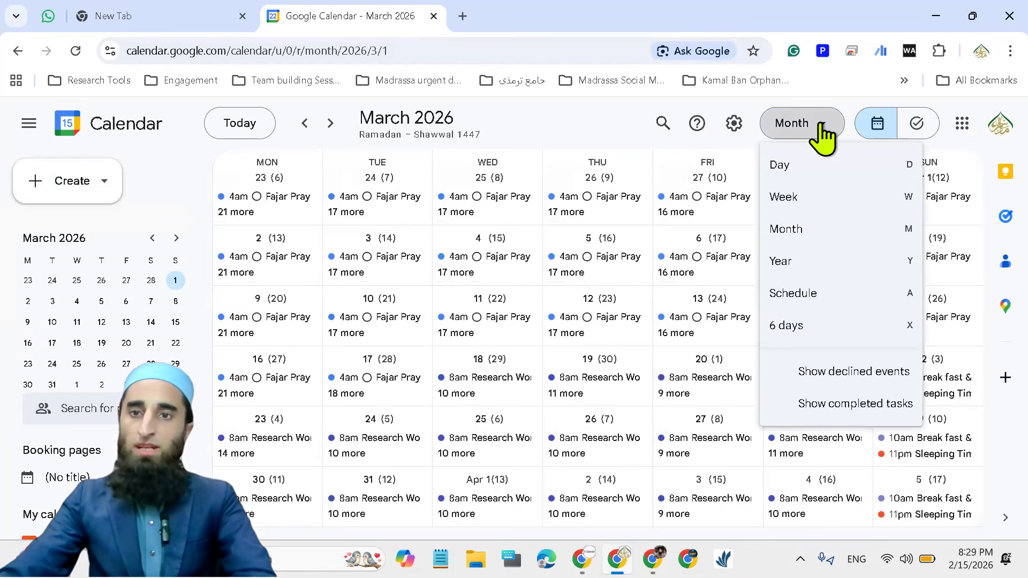
click(819, 267)
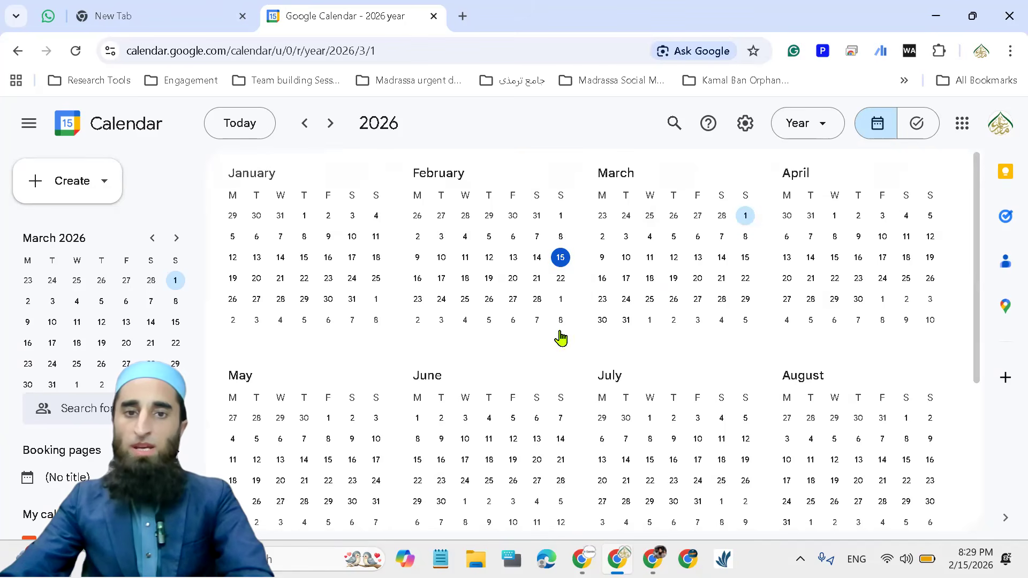
click(418, 460)
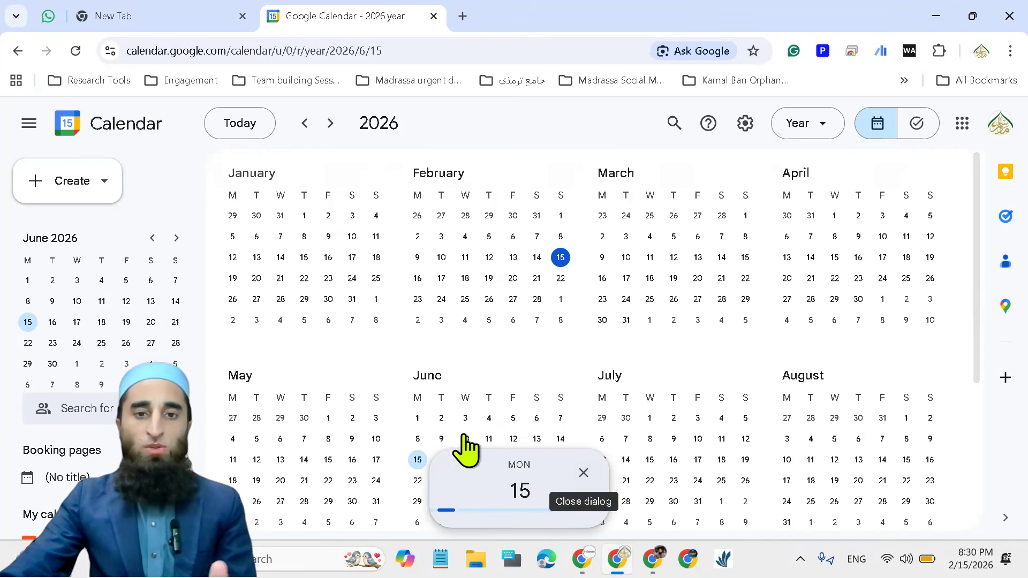
click(442, 438)
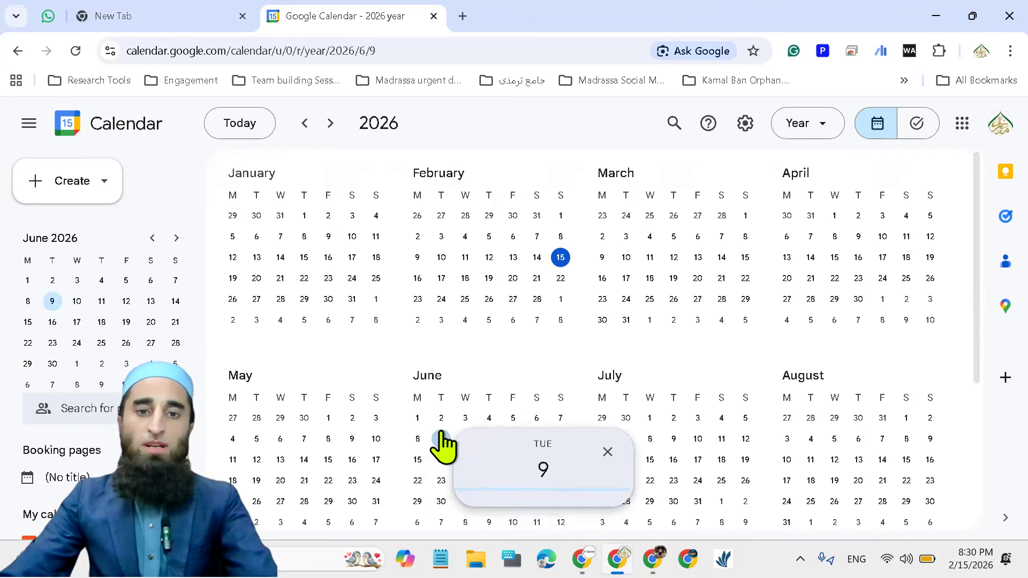
click(607, 452)
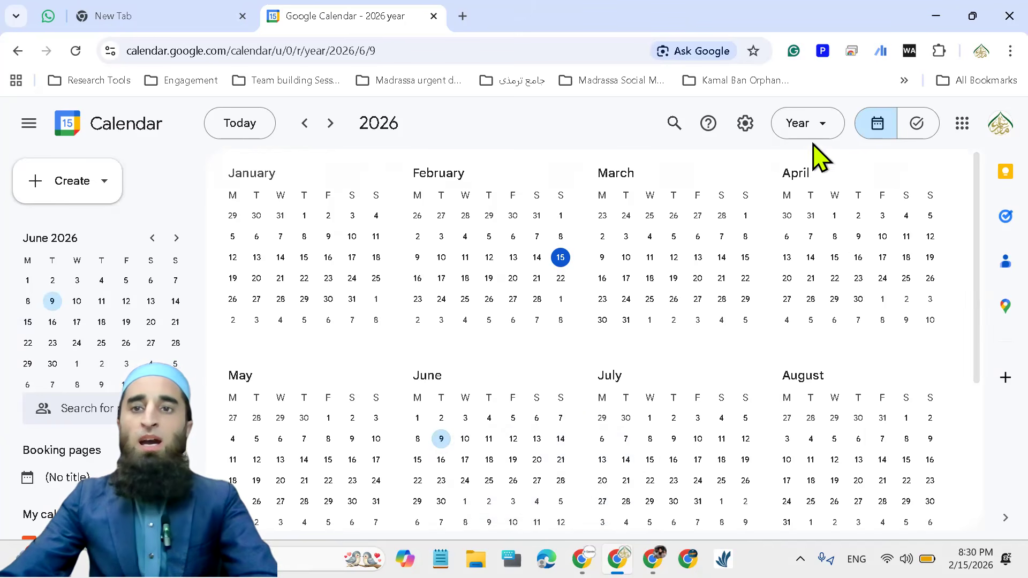
Switch to the day view for June 9, 2026 and examine its entries back to the early morning
click(823, 128)
click(808, 167)
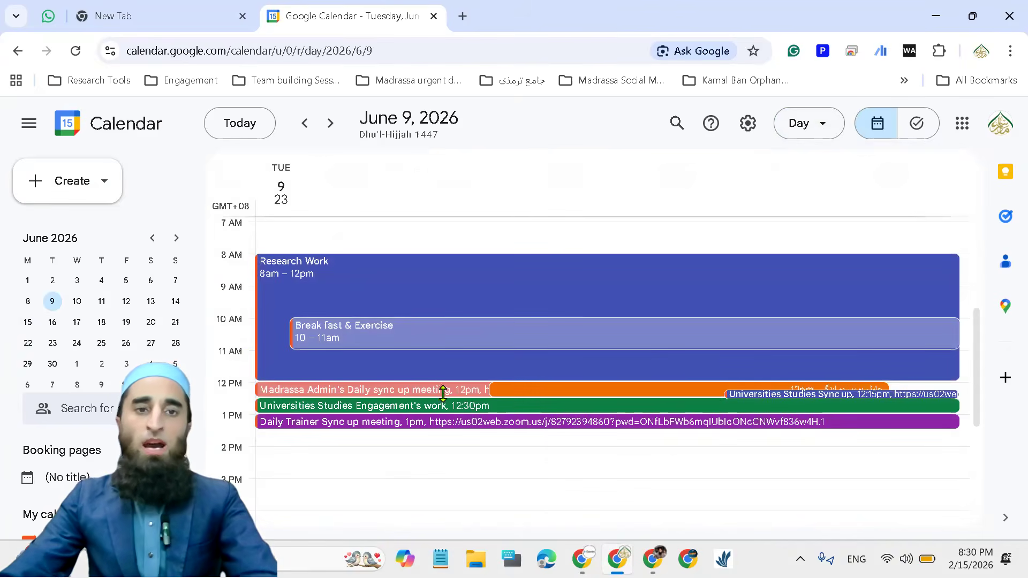
scroll(441, 391, up, 3)
scroll(444, 410, up, 2)
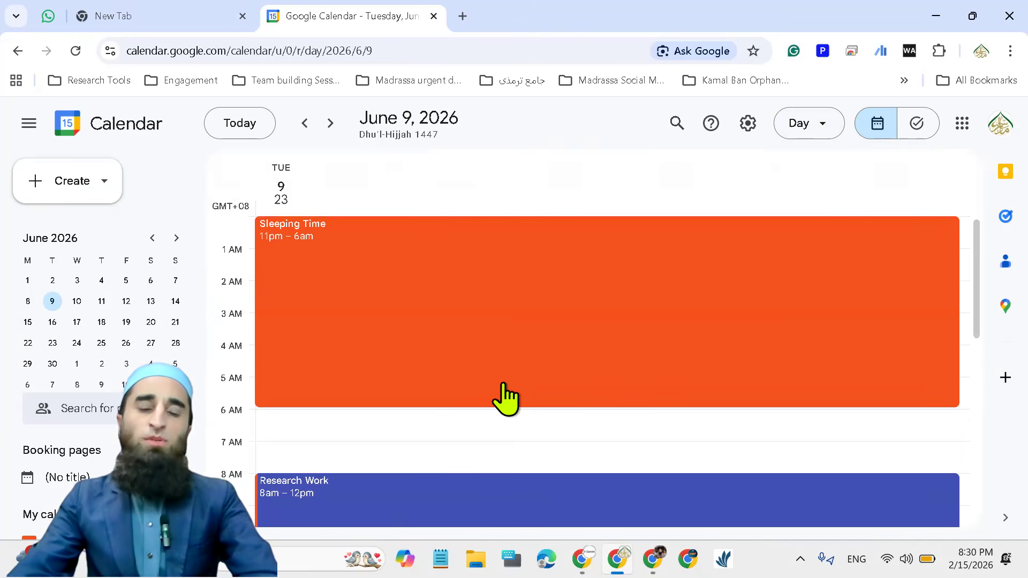
click(100, 182)
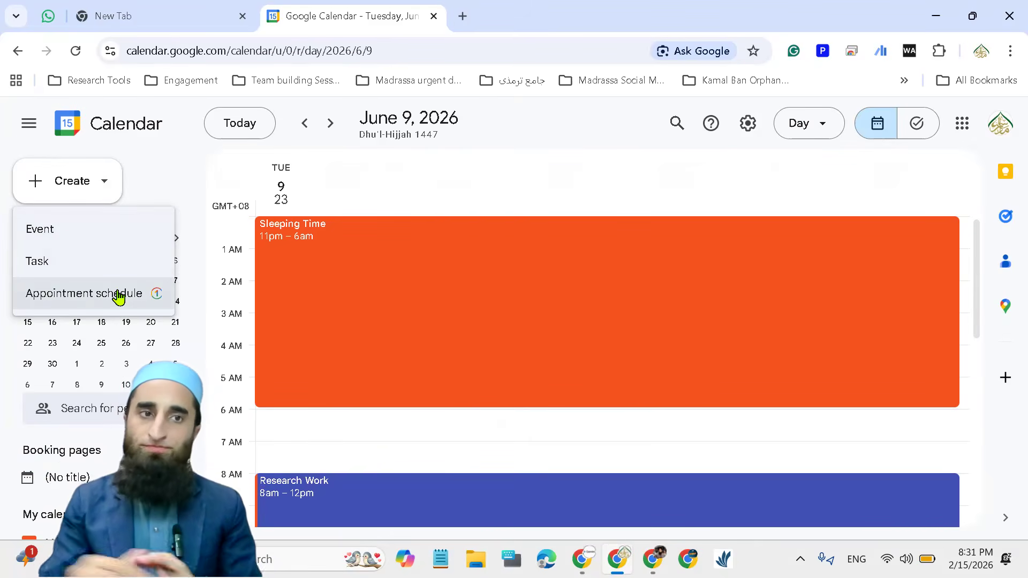
click(78, 240)
click(532, 188)
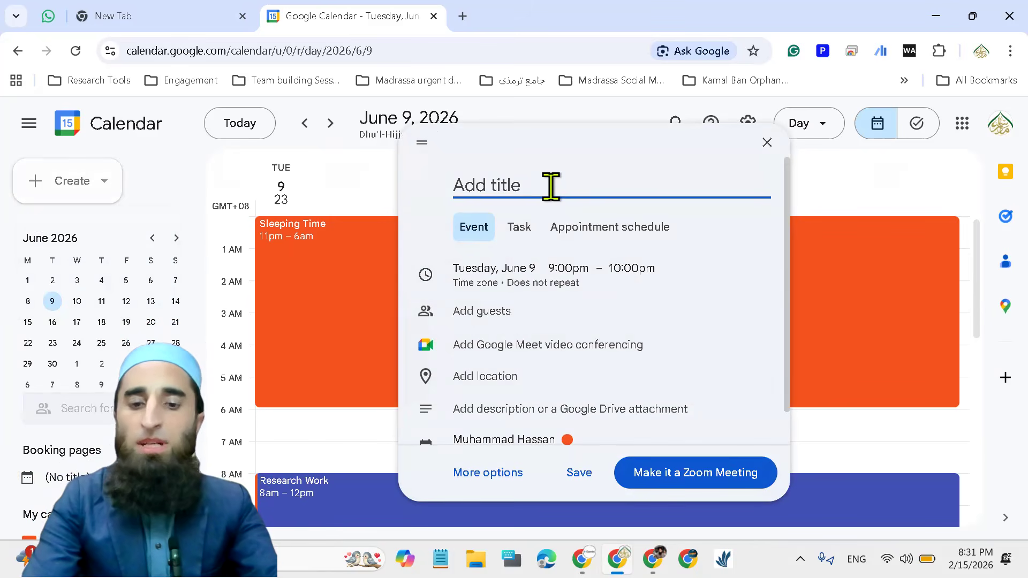
text(Ma)
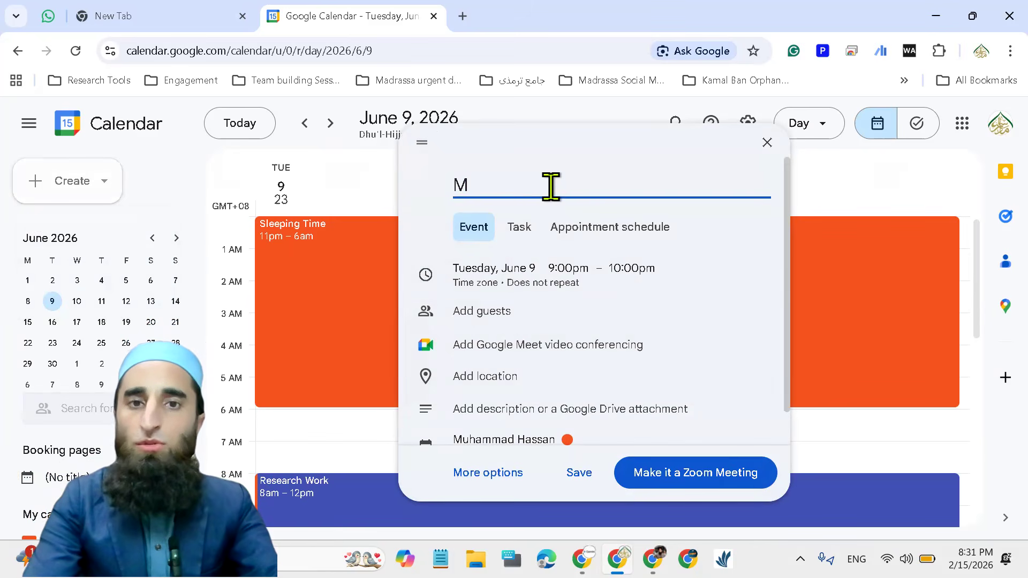
key(BackSpace)
key(alt+shift)
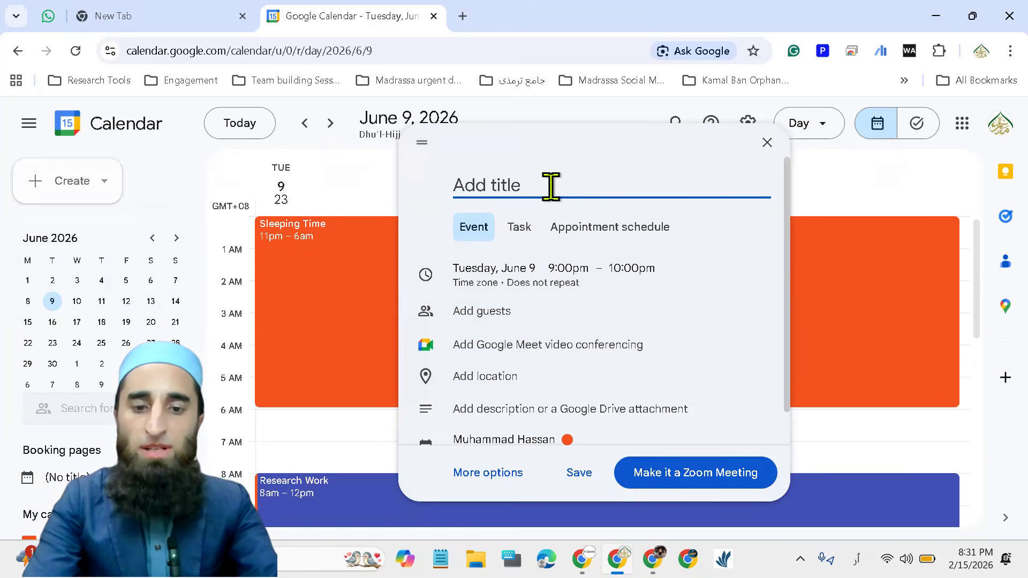
text(مدرسه سٹاف ک)
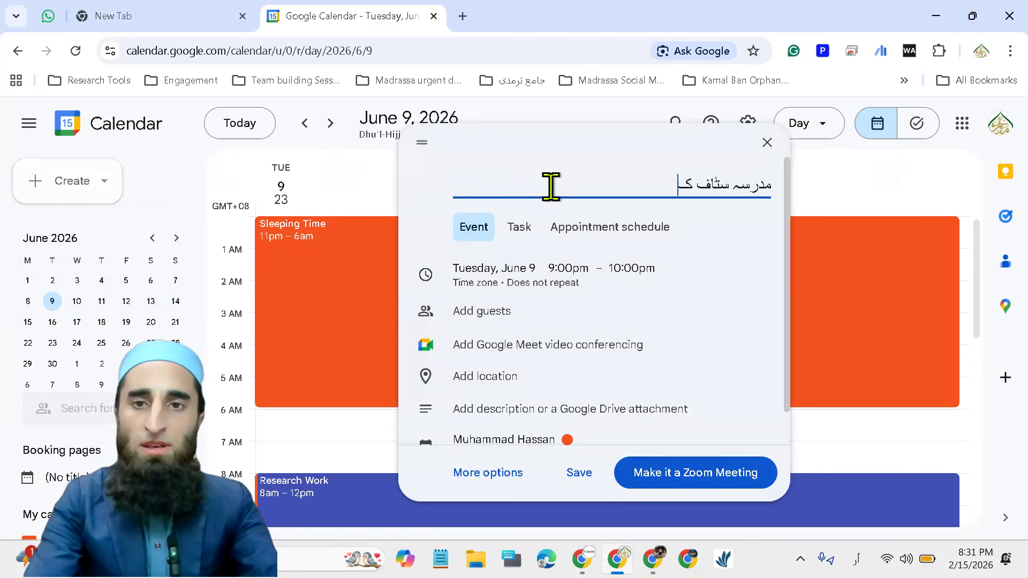
text(ے ساتھ میٹنگ)
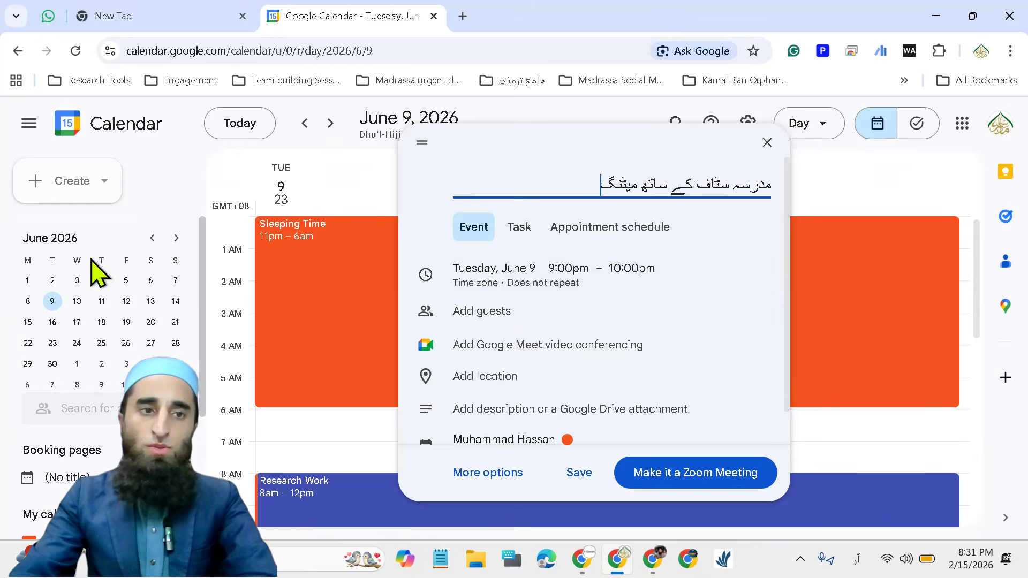
click(152, 239)
click(153, 239)
click(152, 239)
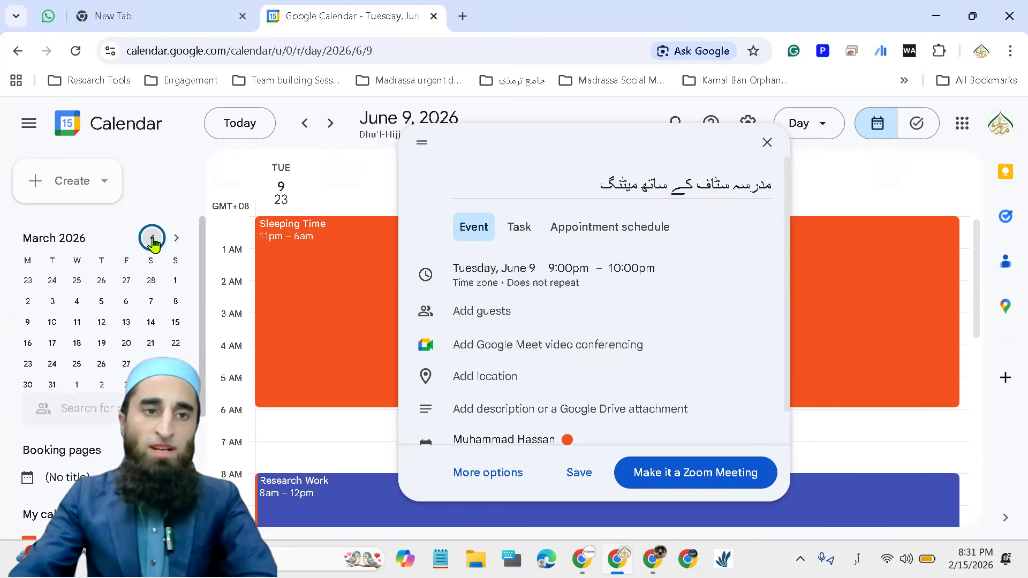
click(153, 239)
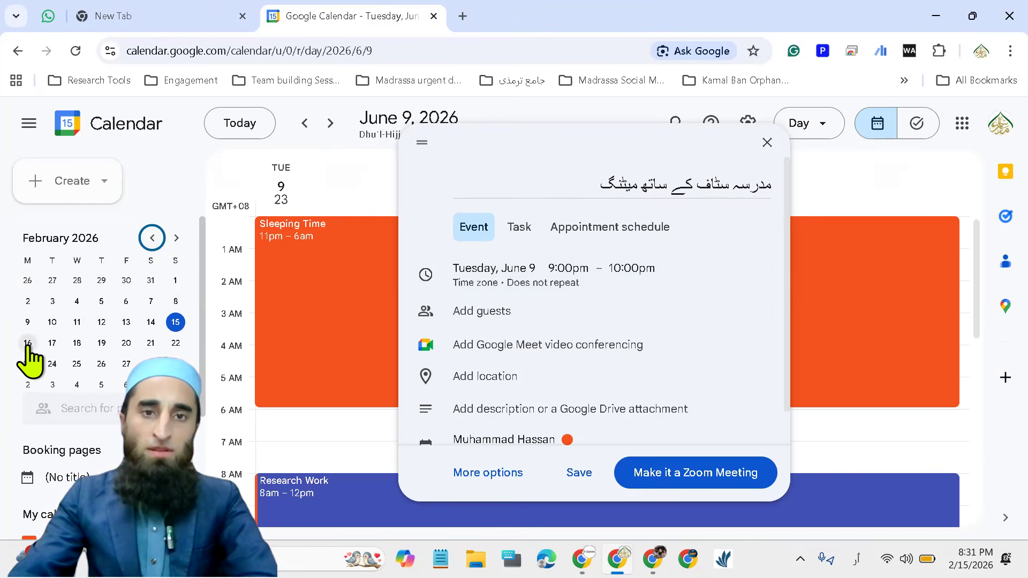
click(767, 143)
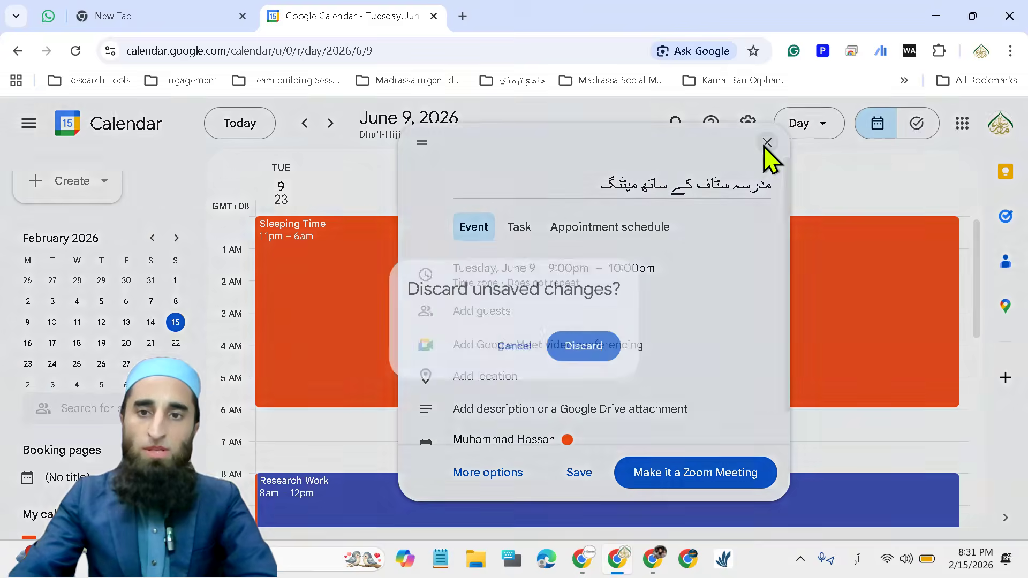
click(582, 348)
Reload the calendar page and bring the small month calendar to February 2026
click(76, 50)
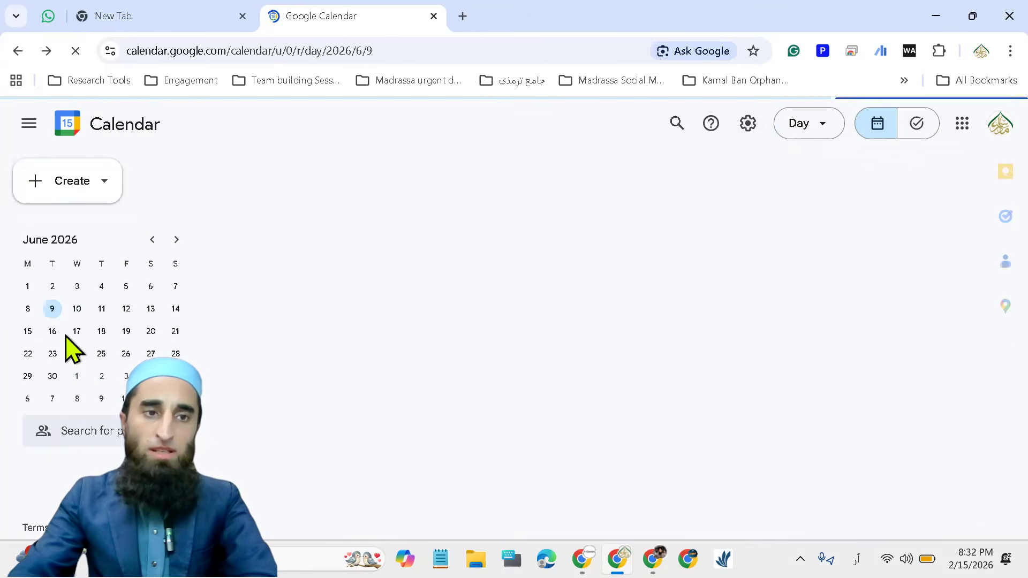
click(153, 237)
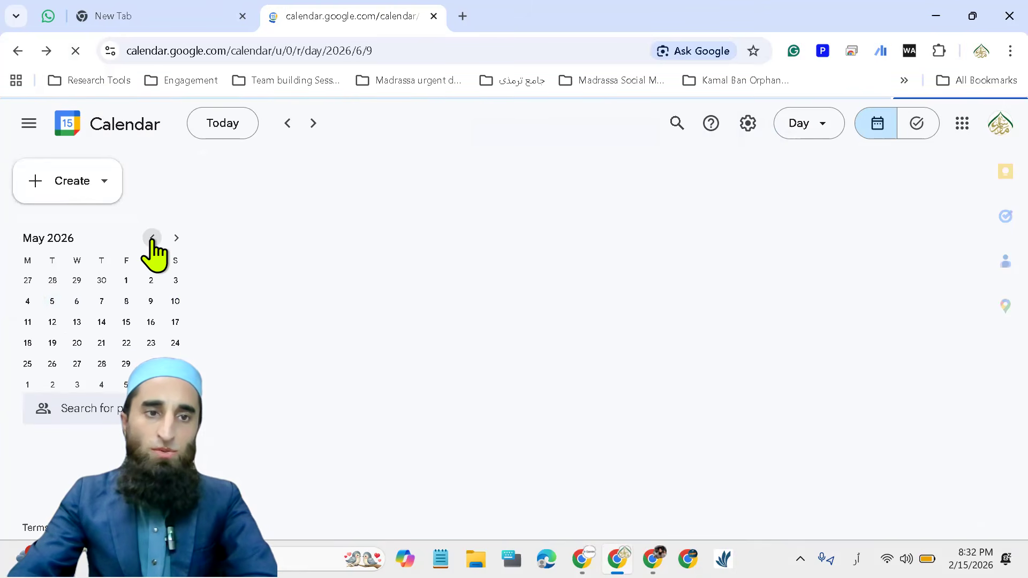
click(153, 238)
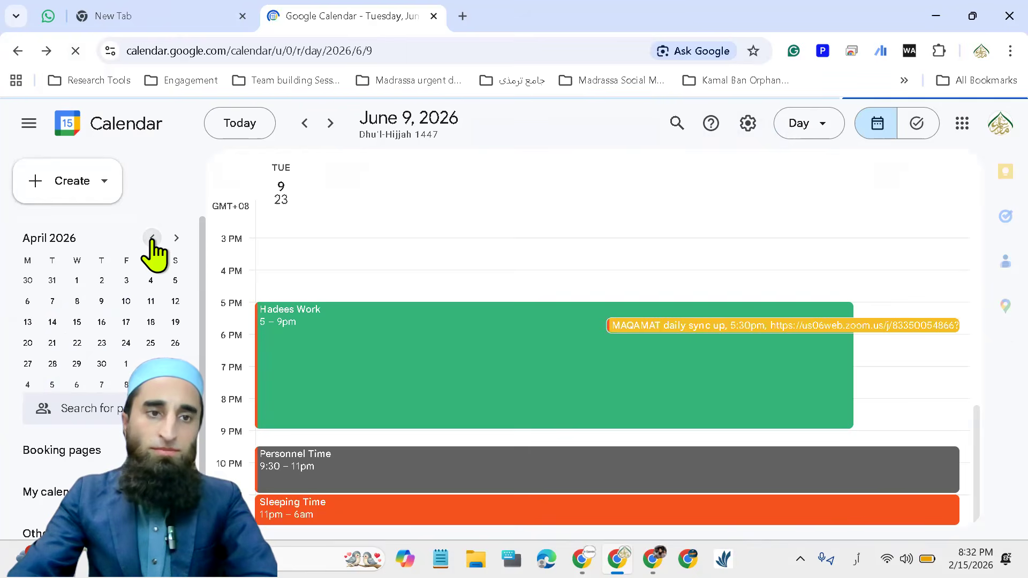
click(153, 238)
click(152, 238)
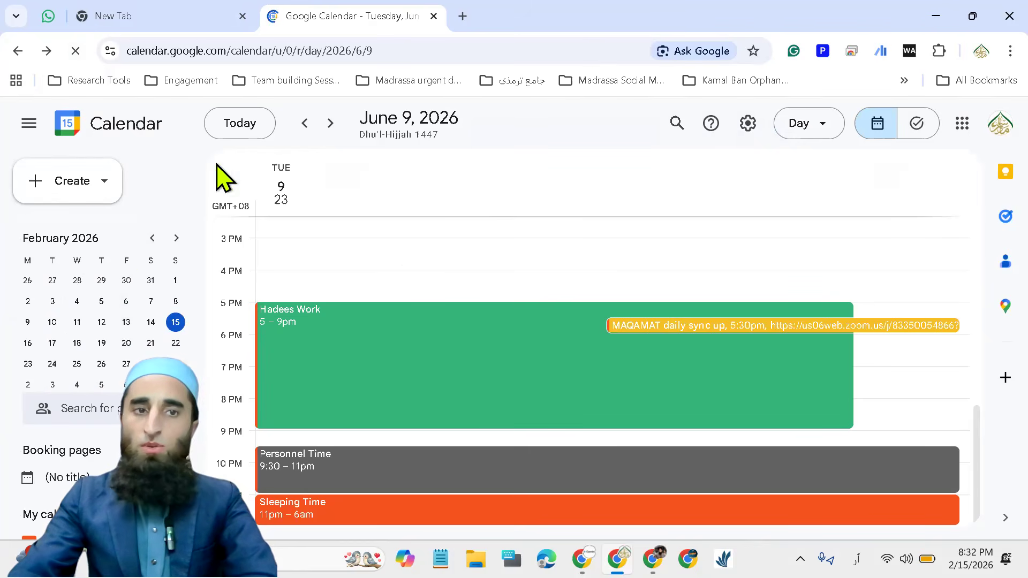
Create a new event draft titled "مدرسہ سٹاف سے میٹنگ"
click(95, 196)
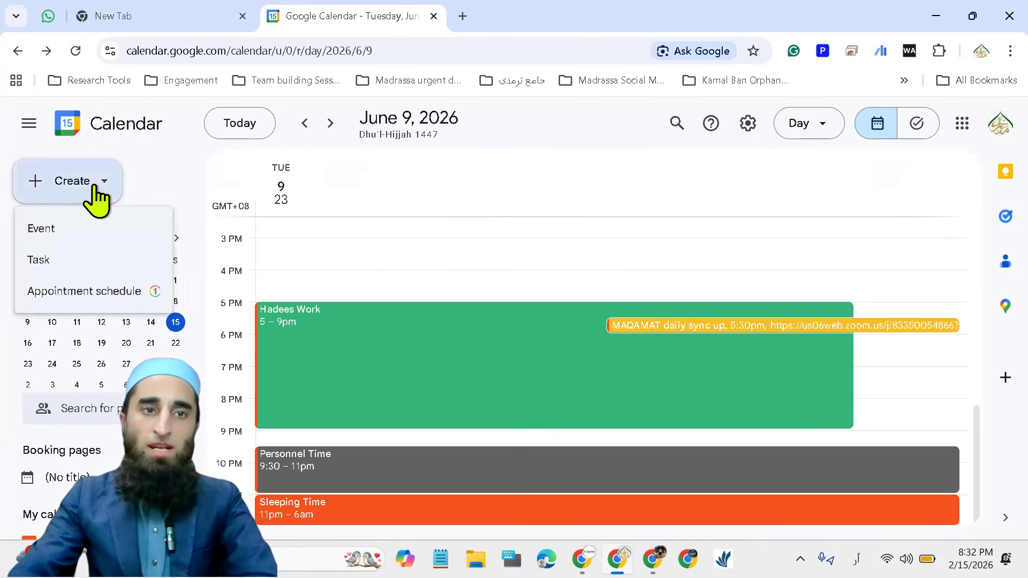
click(83, 234)
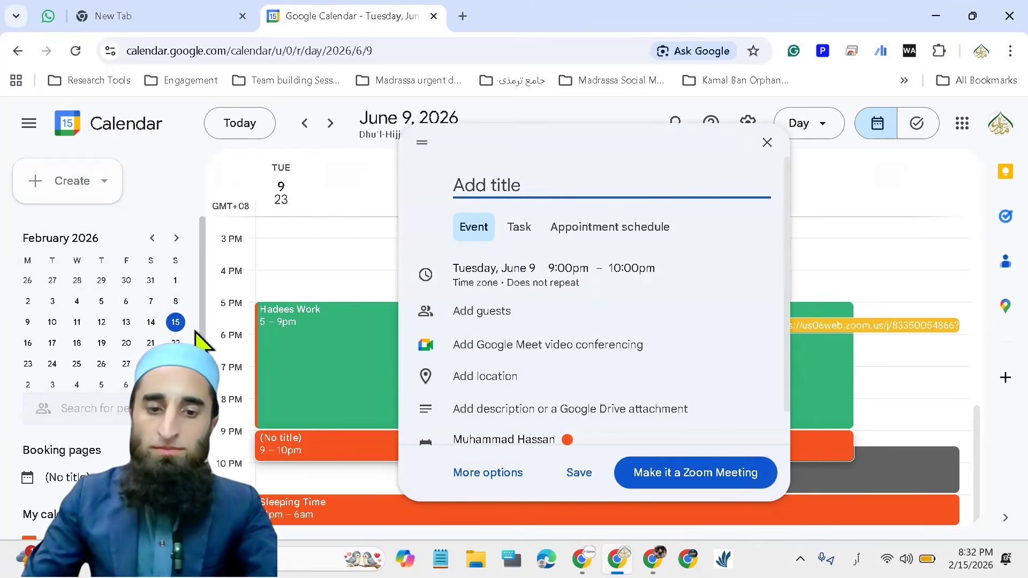
text(مدرسہ)
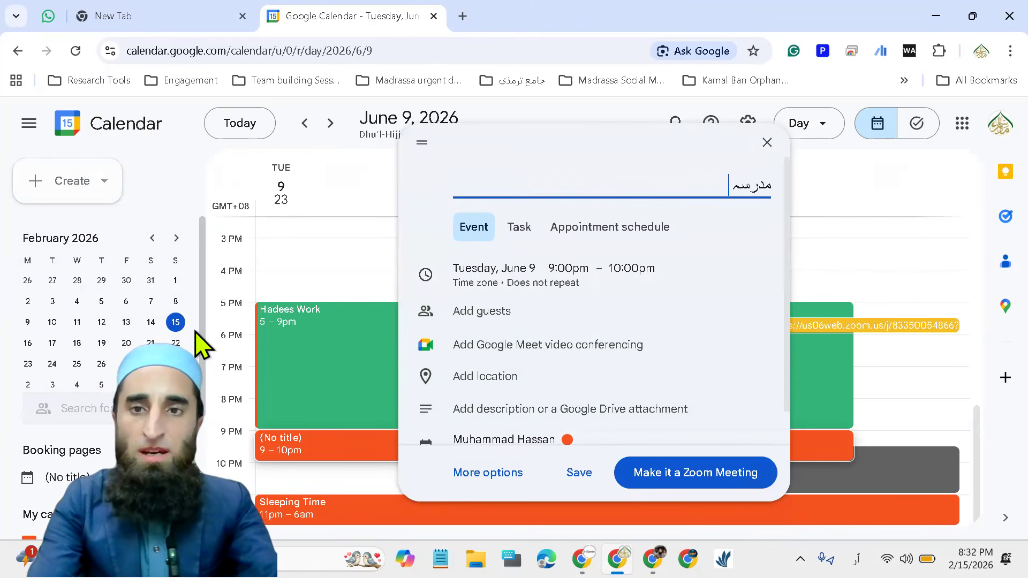
text( سٹاف)
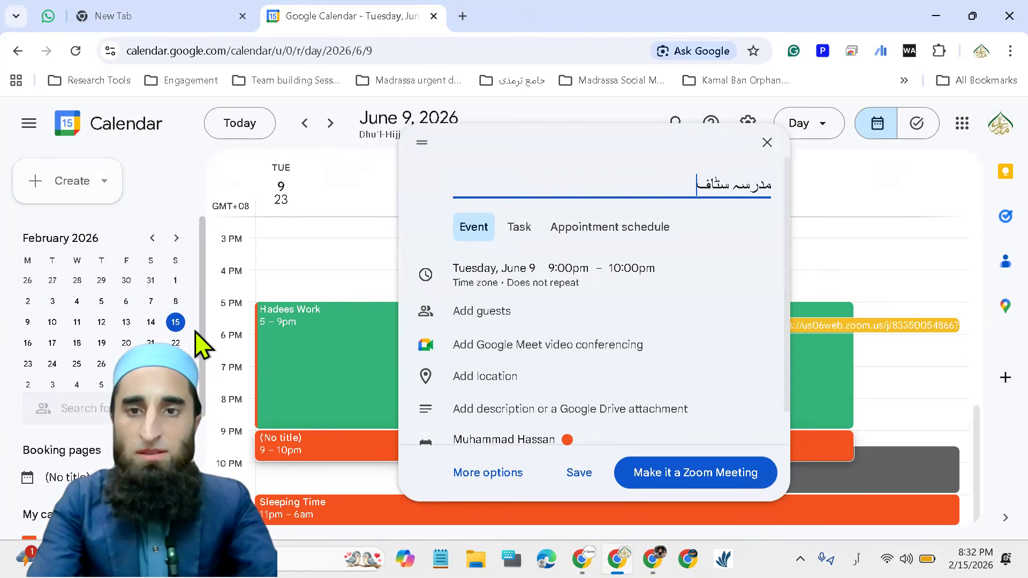
text( سے میٹنگ)
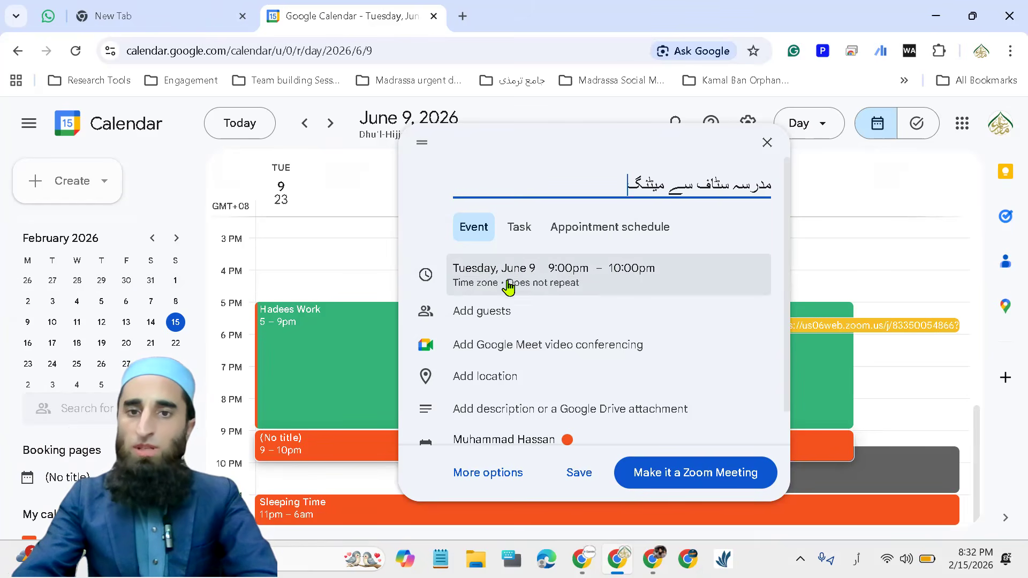
Set the new event's date to Monday, February 16, 2026
click(490, 270)
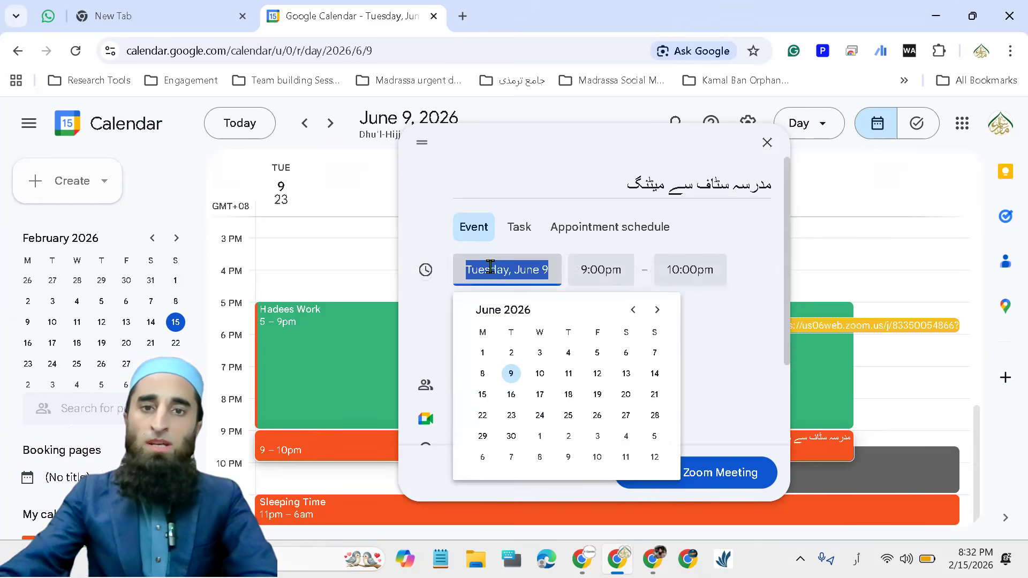
click(633, 310)
click(633, 311)
click(632, 310)
click(632, 311)
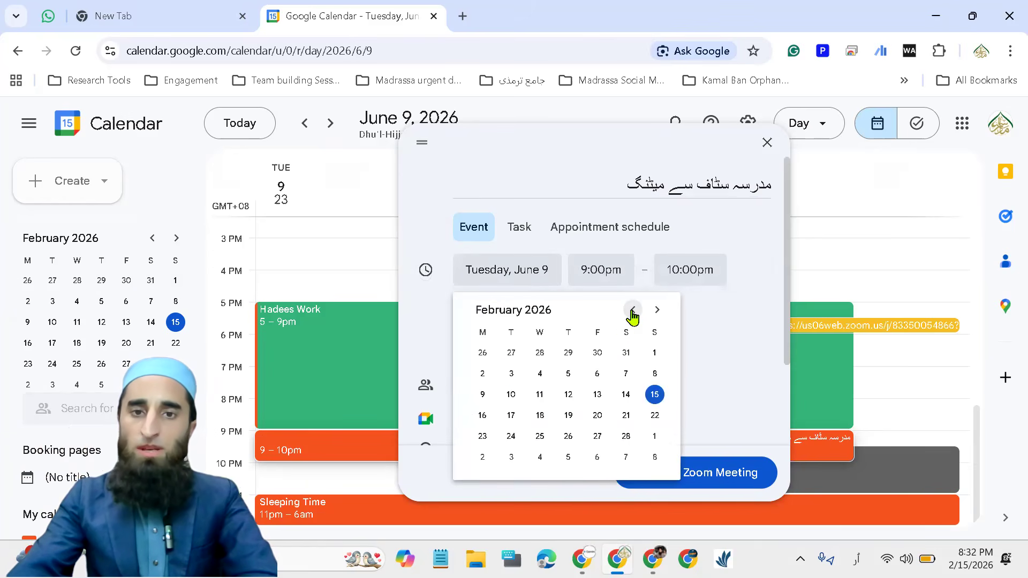
click(483, 416)
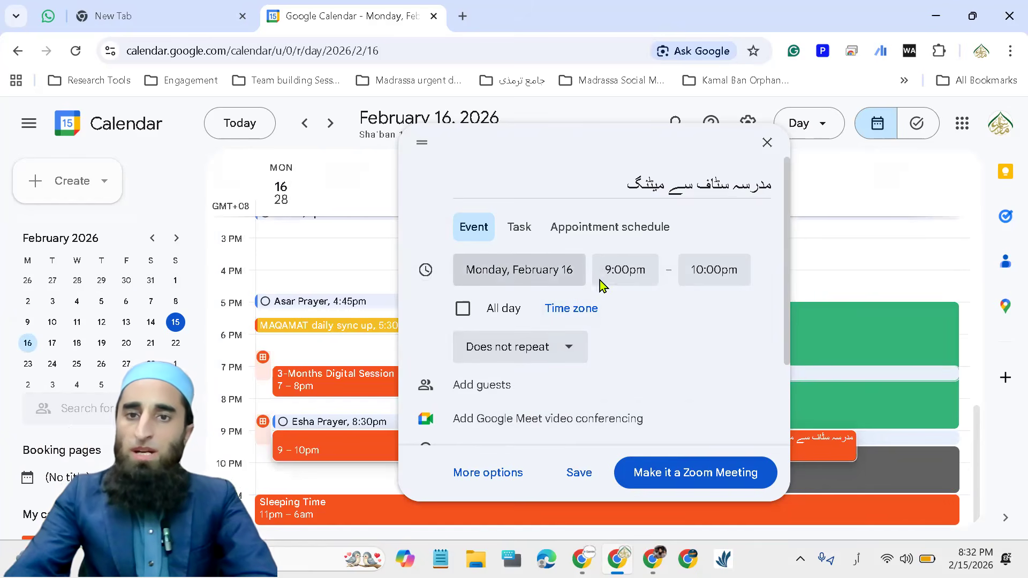
Set the staff meeting's time to 9:00am–10:00am and view the event time zone settings without changing them
click(636, 269)
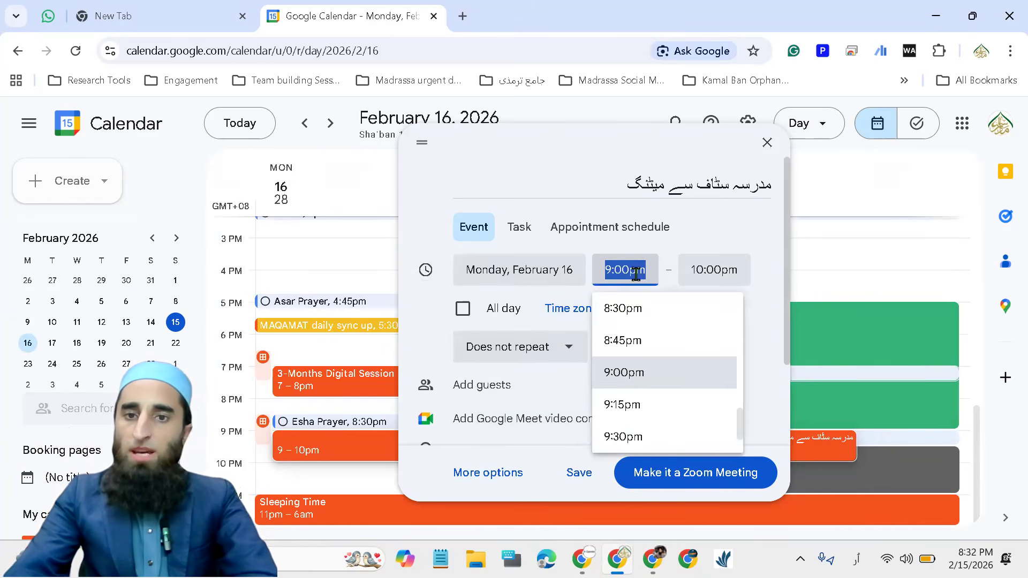
scroll(640, 397, up, 3)
scroll(640, 396, up, 20)
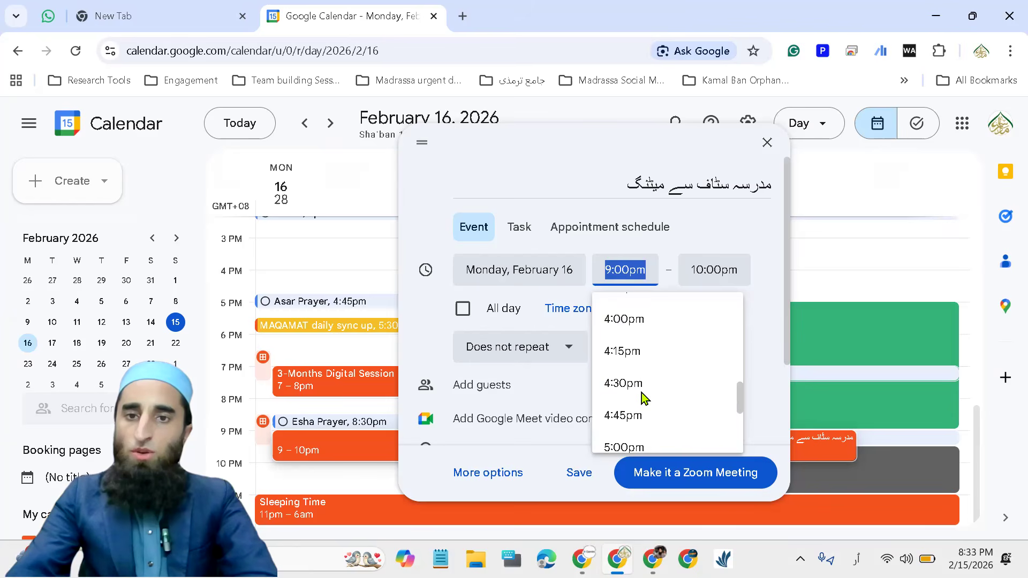
scroll(635, 375, up, 4)
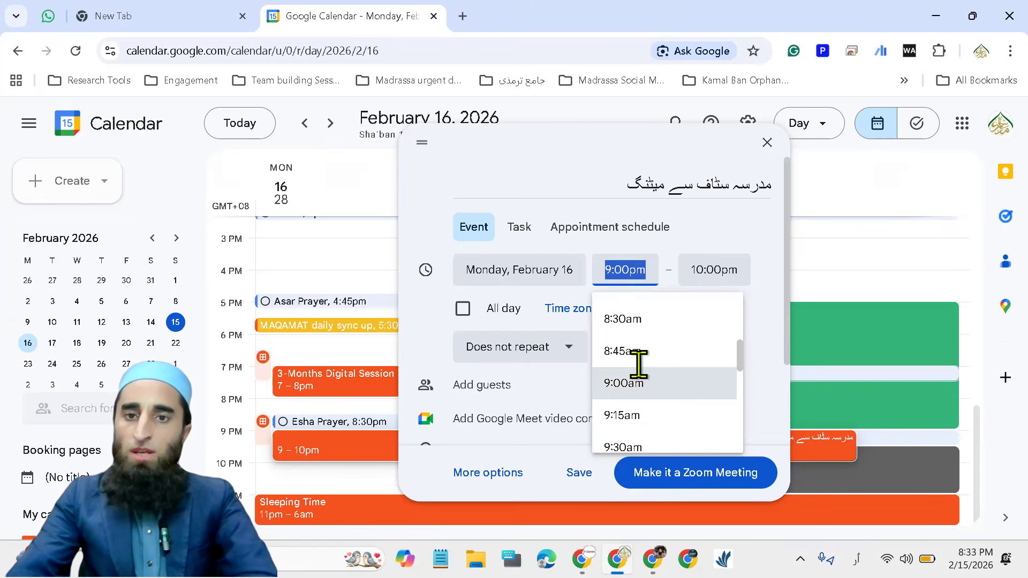
scroll(638, 385, down, 1)
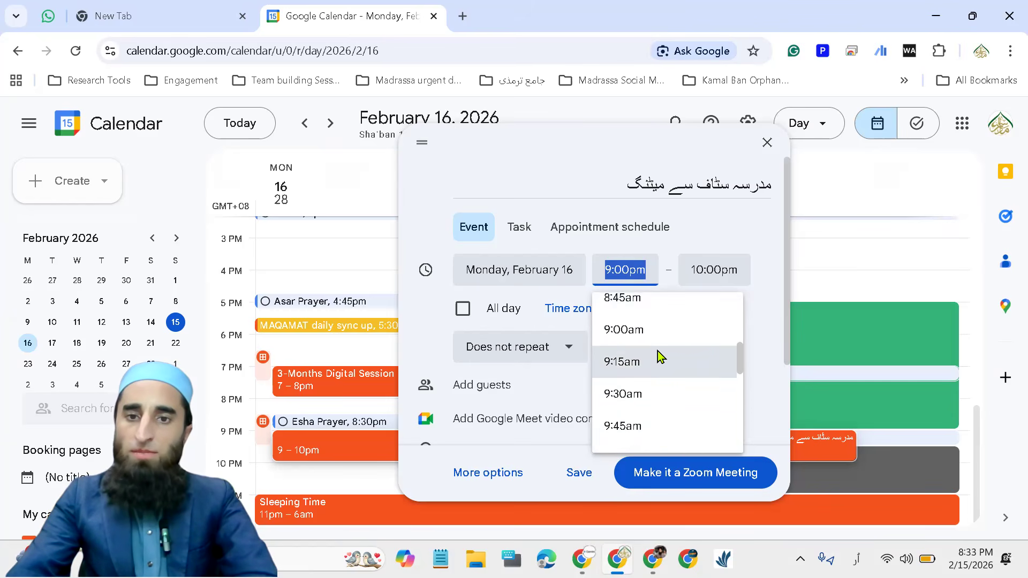
click(622, 329)
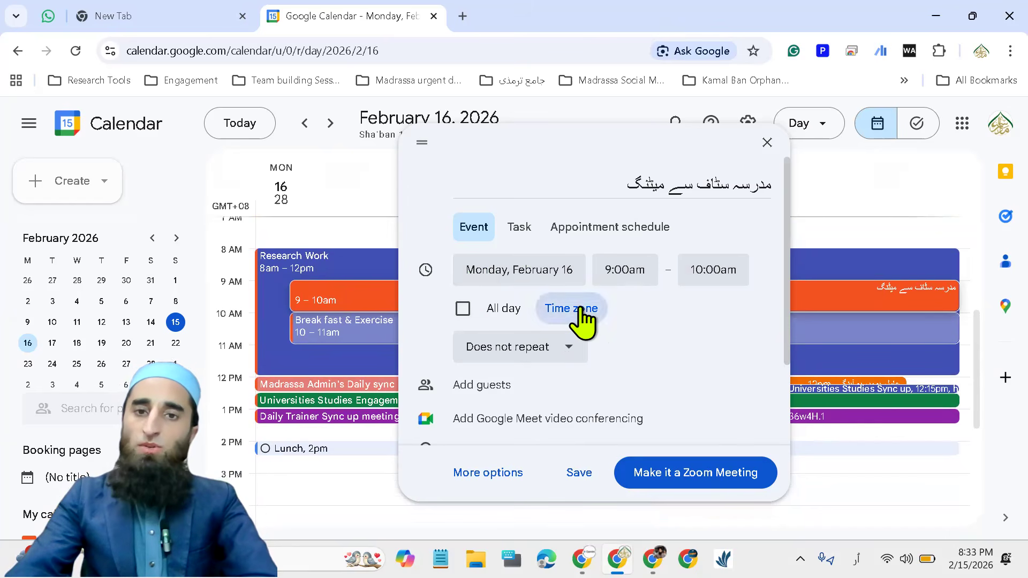
click(600, 303)
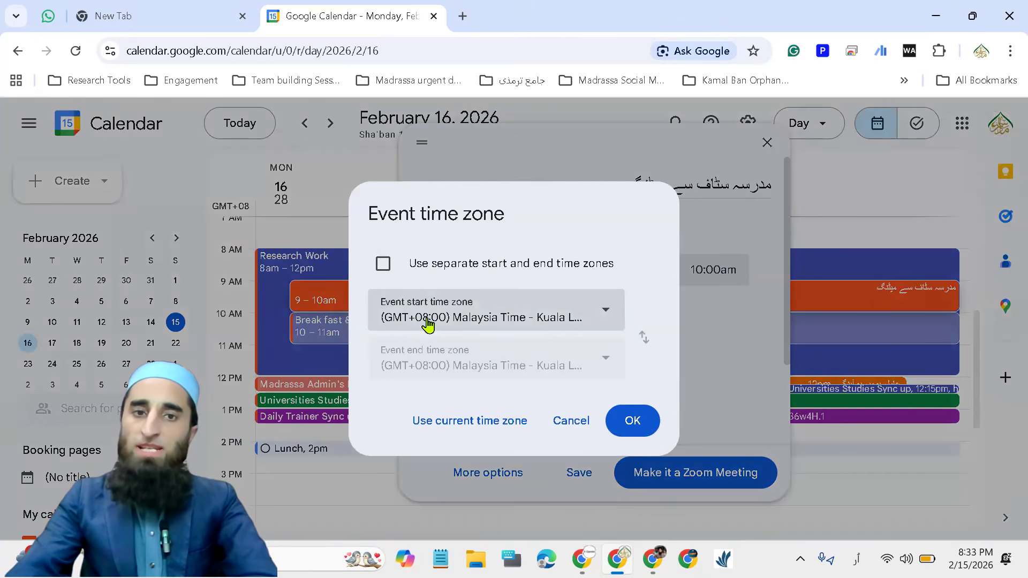
click(572, 421)
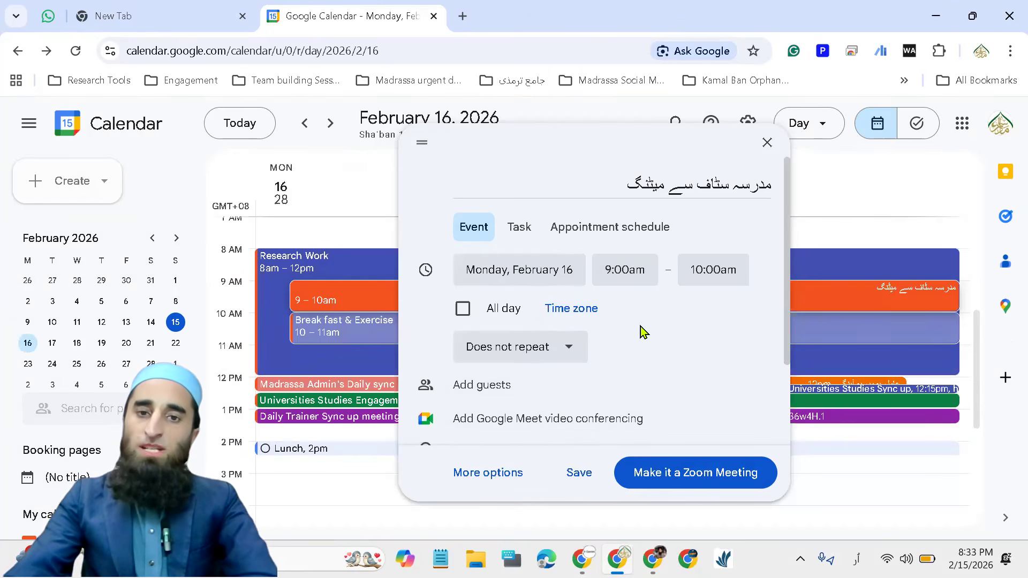
Give the event a custom recurrence of every 1 day that never ends, trying the end-date and occurrence-count options first
click(568, 353)
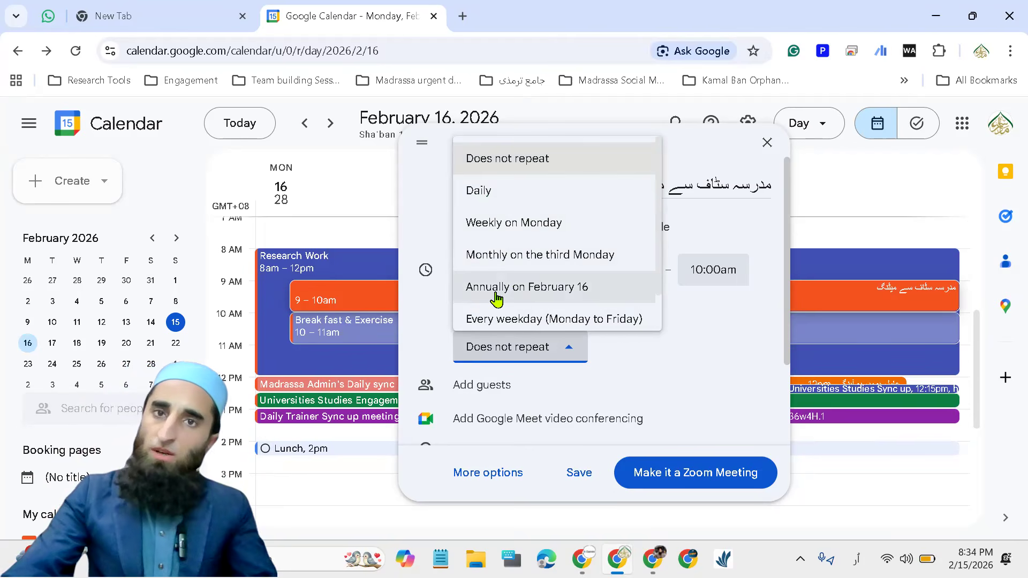
scroll(541, 322, down, 1)
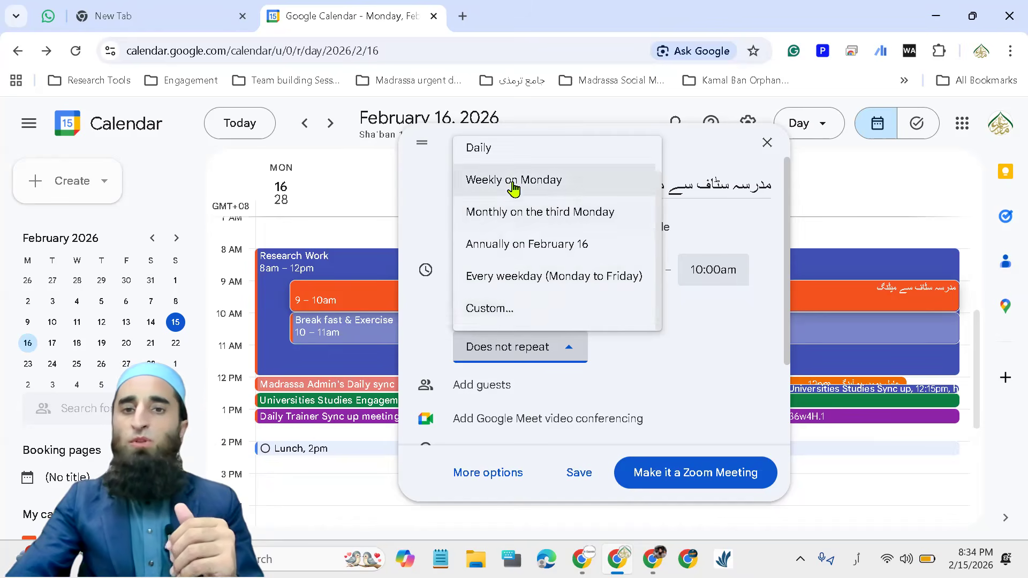
click(501, 310)
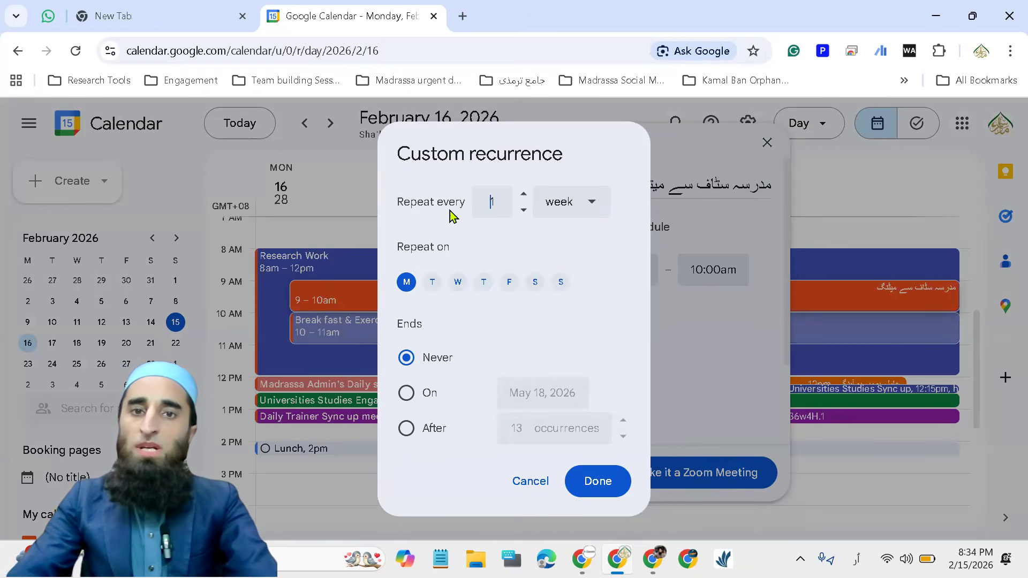
click(593, 203)
click(568, 242)
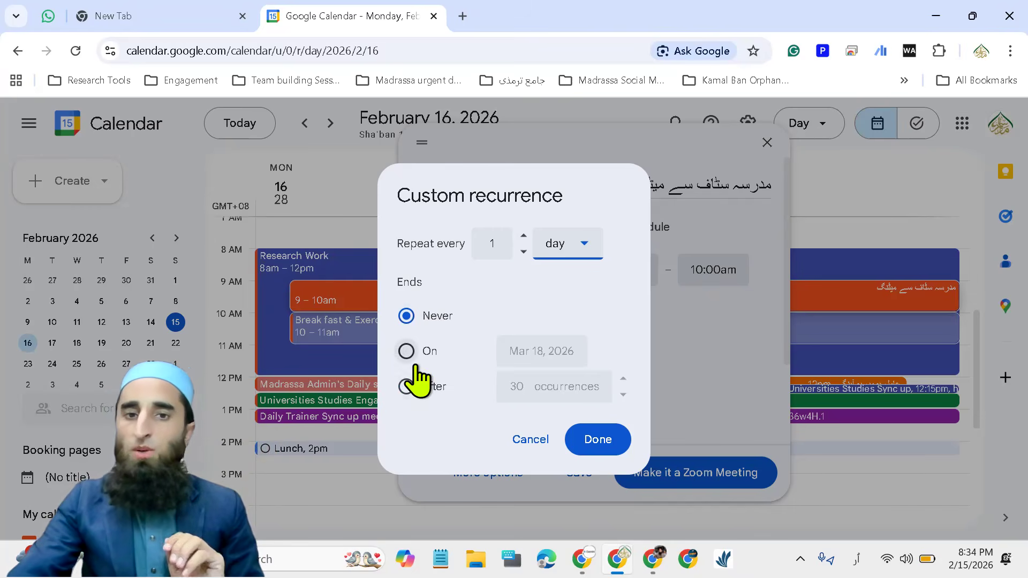
click(407, 350)
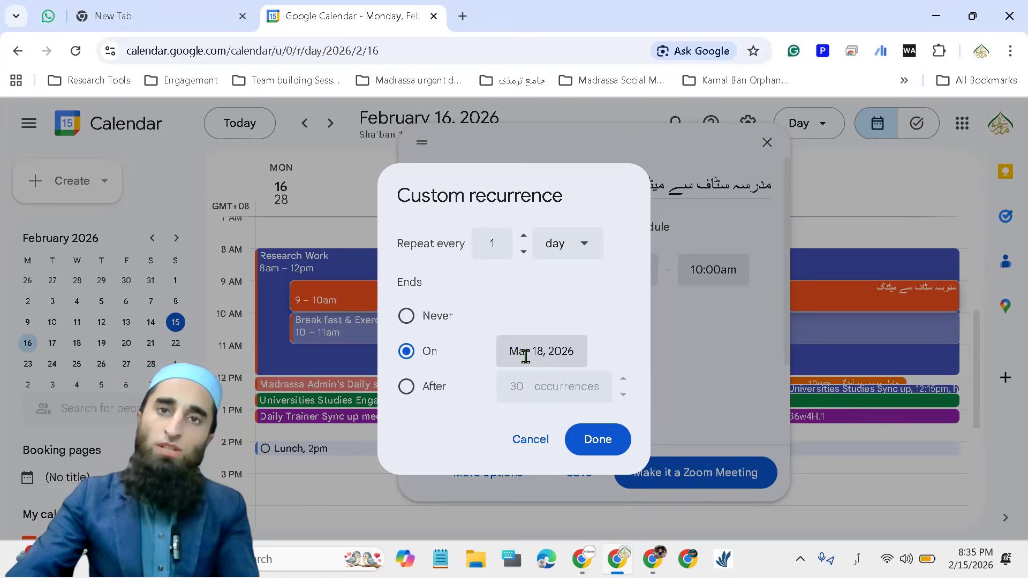
click(406, 387)
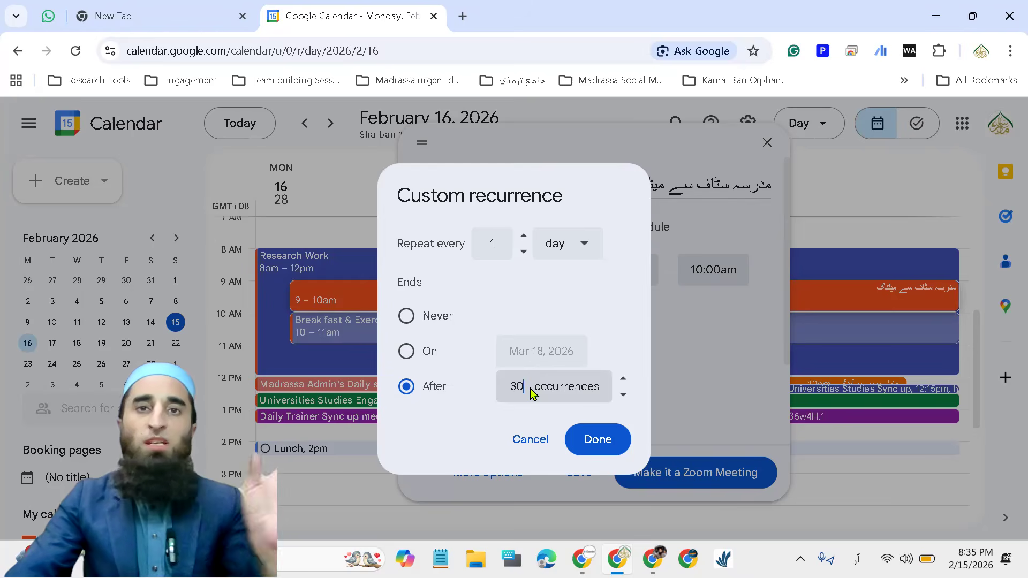
click(407, 317)
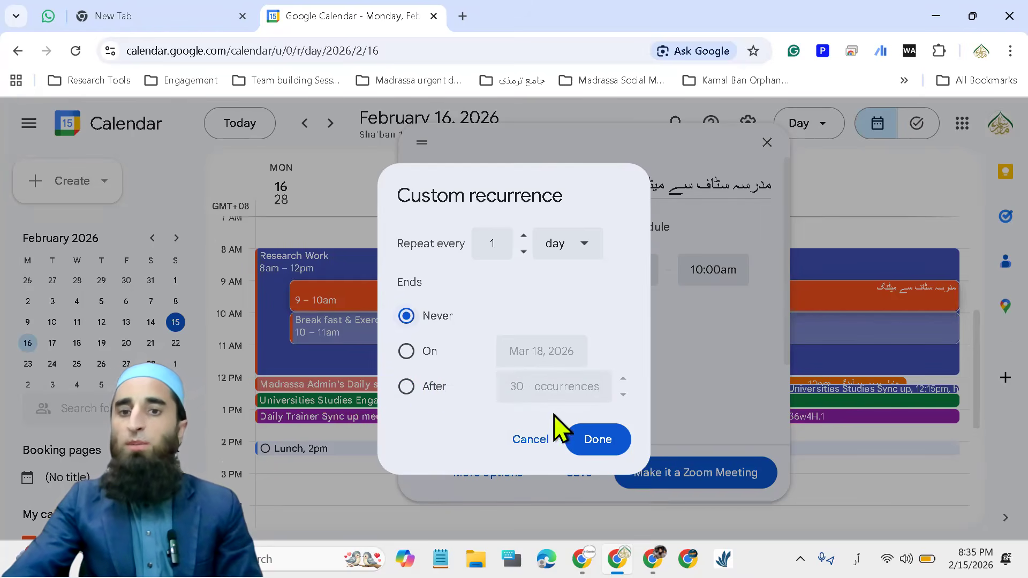
click(598, 440)
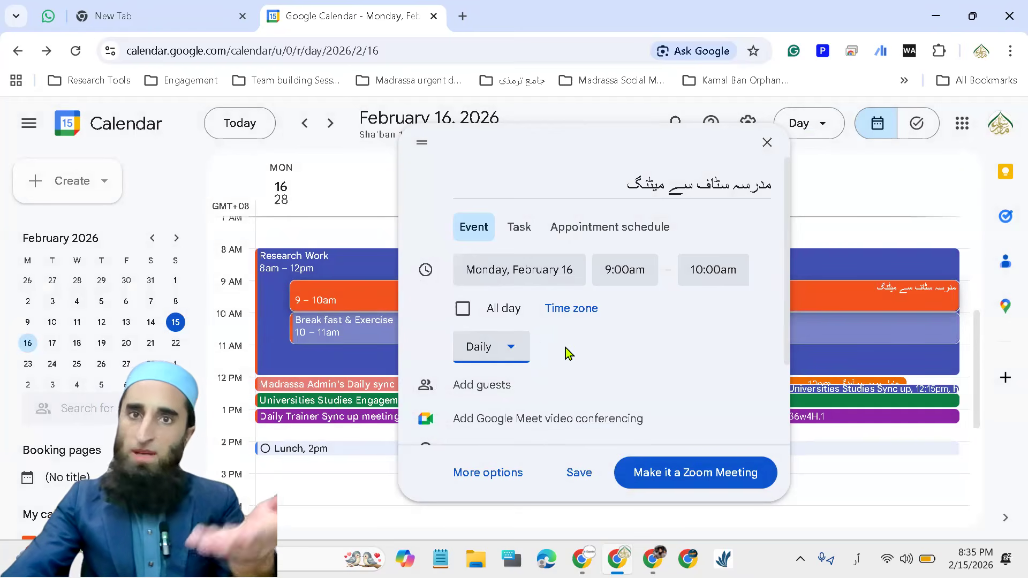
Add a guest to the event by finding the suggested contact with "mh"
scroll(622, 358, down, 1)
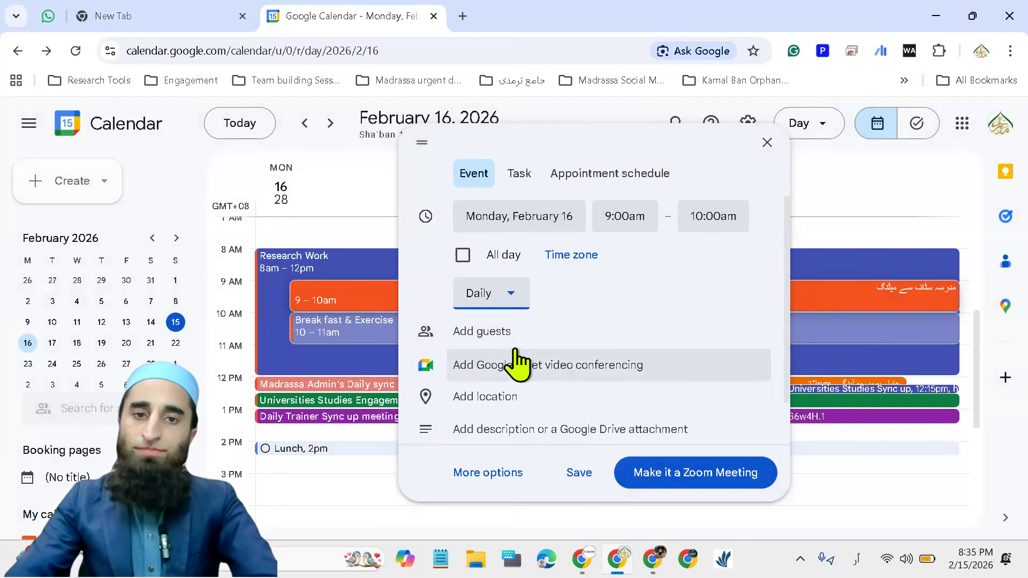
click(485, 343)
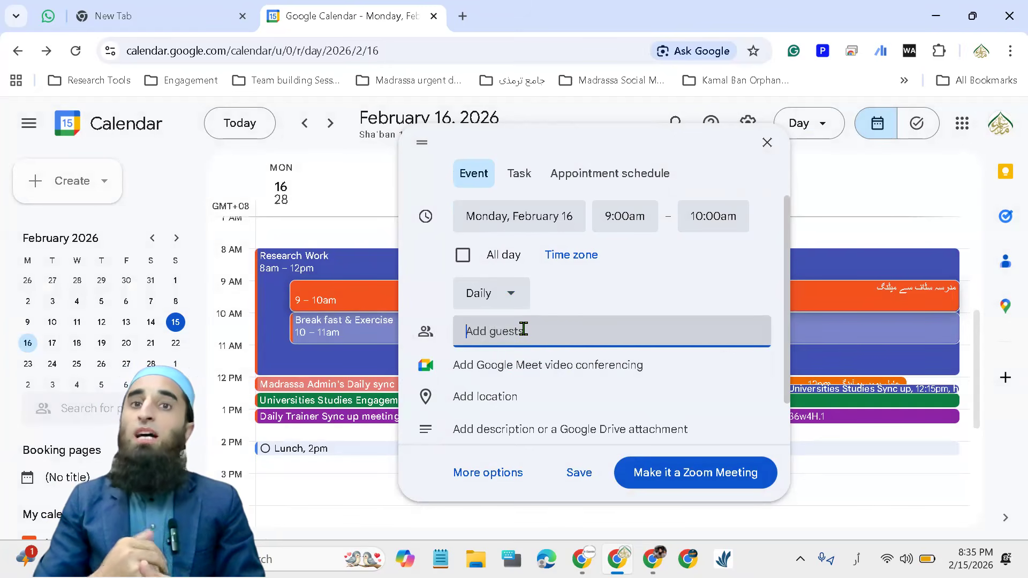
text(ک)
key(BackSpace)
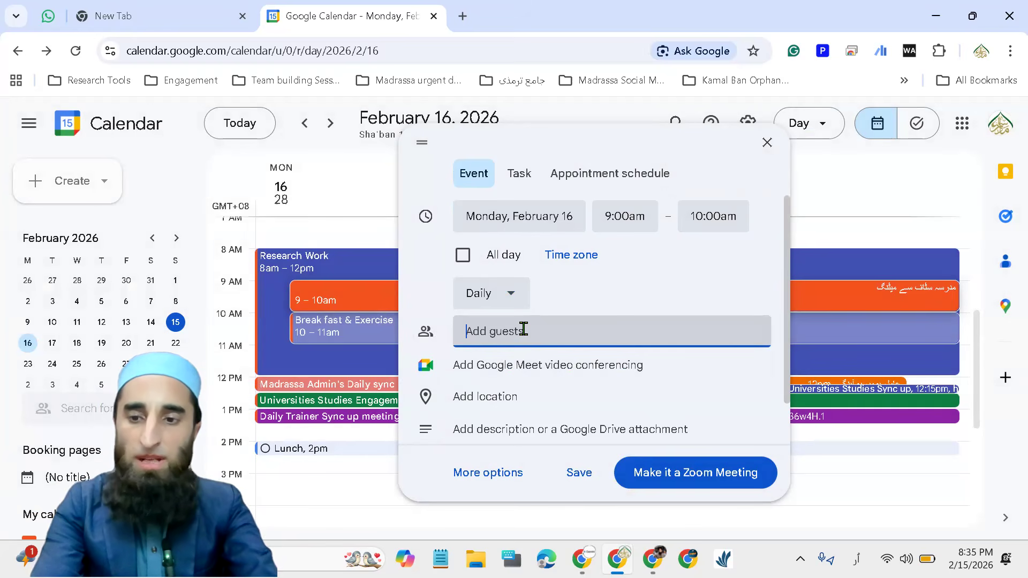
text(mh)
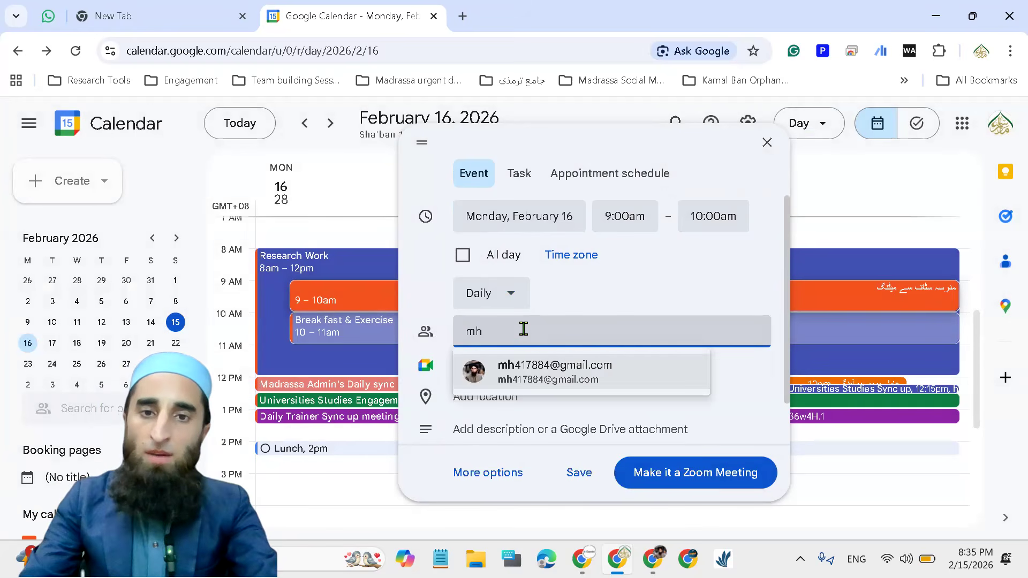
click(553, 373)
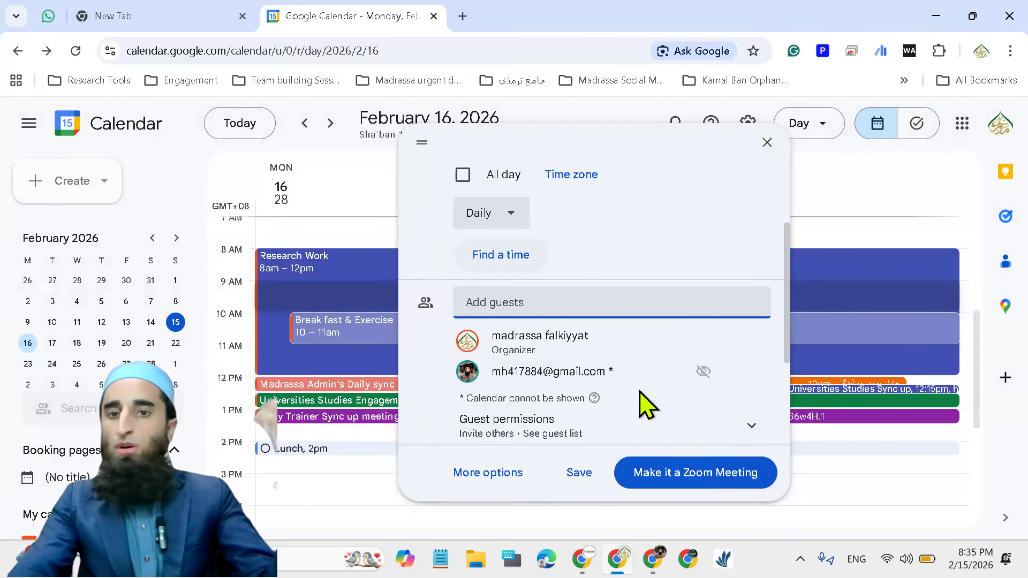
Expand the guest permissions and add Google Meet video conferencing to the event
scroll(648, 407, down, 1)
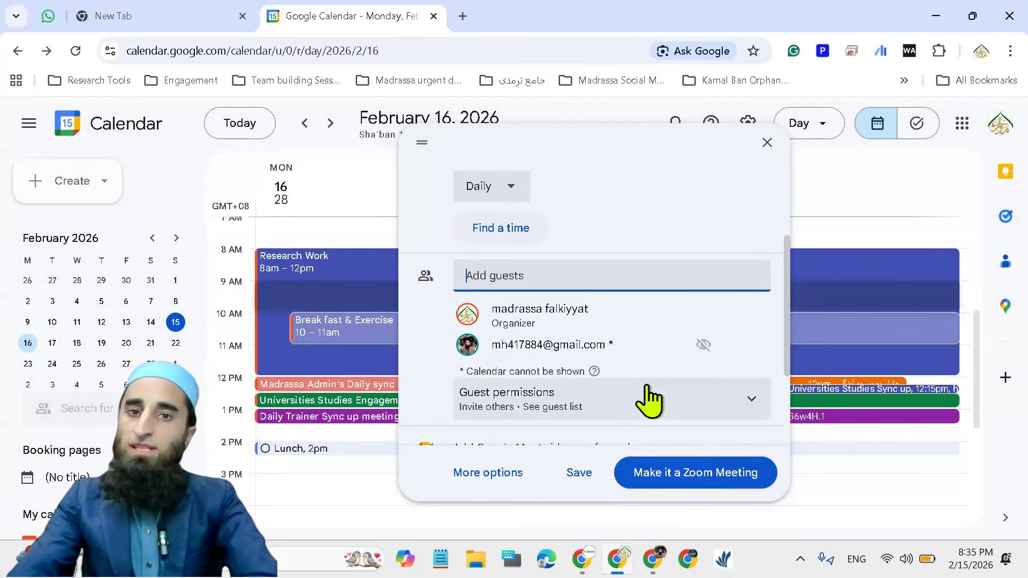
scroll(640, 405, down, 2)
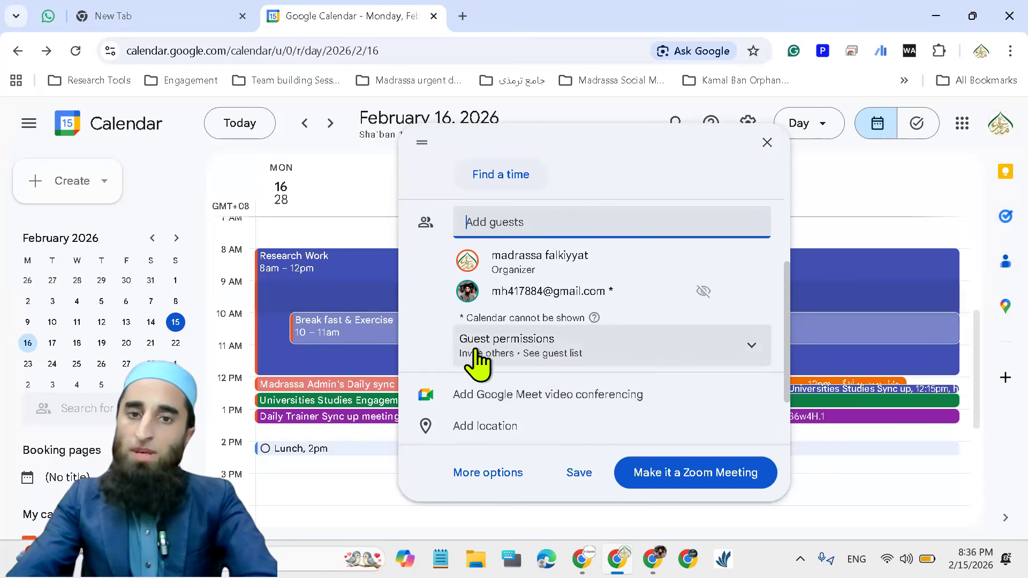
click(750, 358)
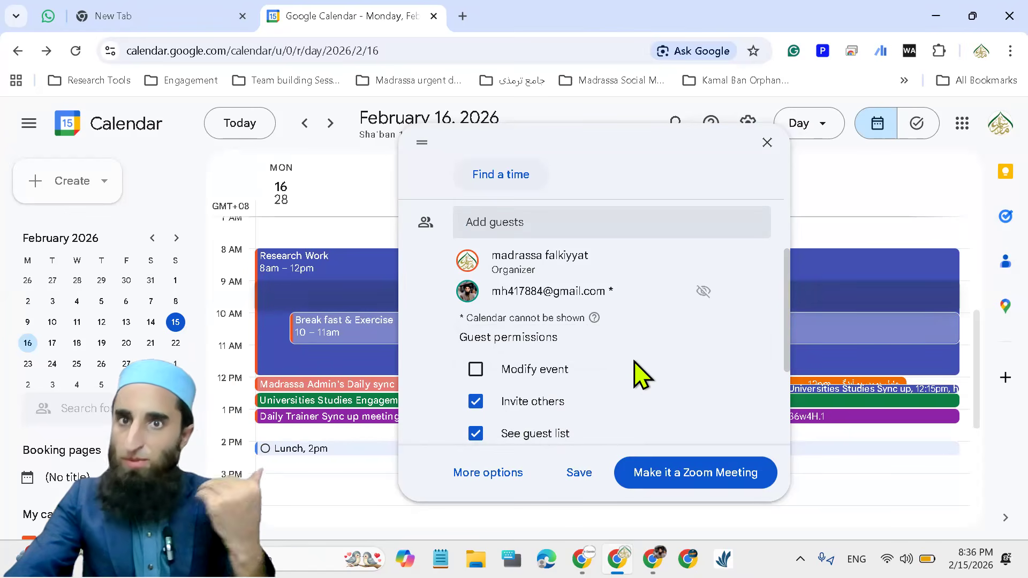
scroll(587, 388, down, 2)
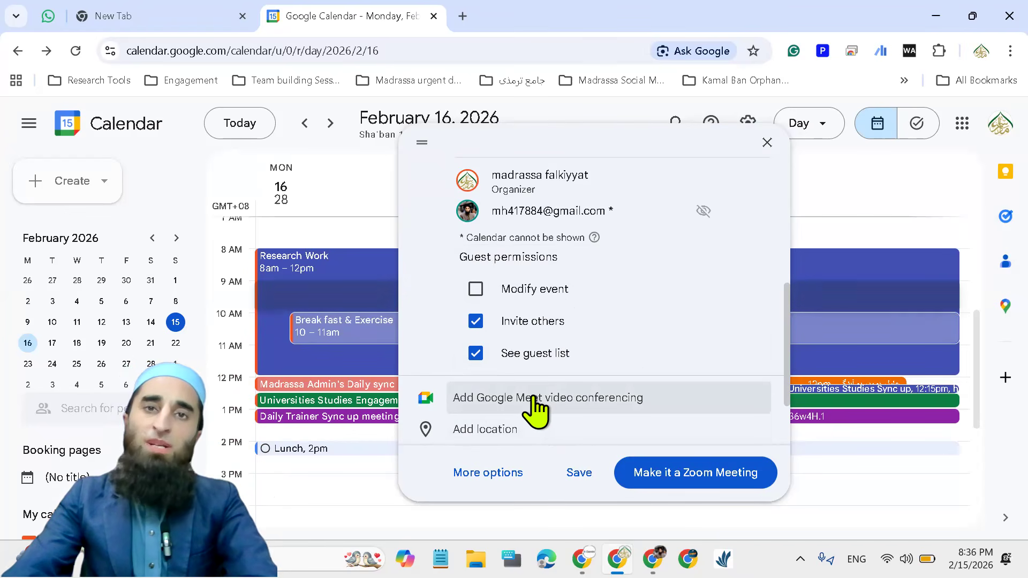
click(503, 402)
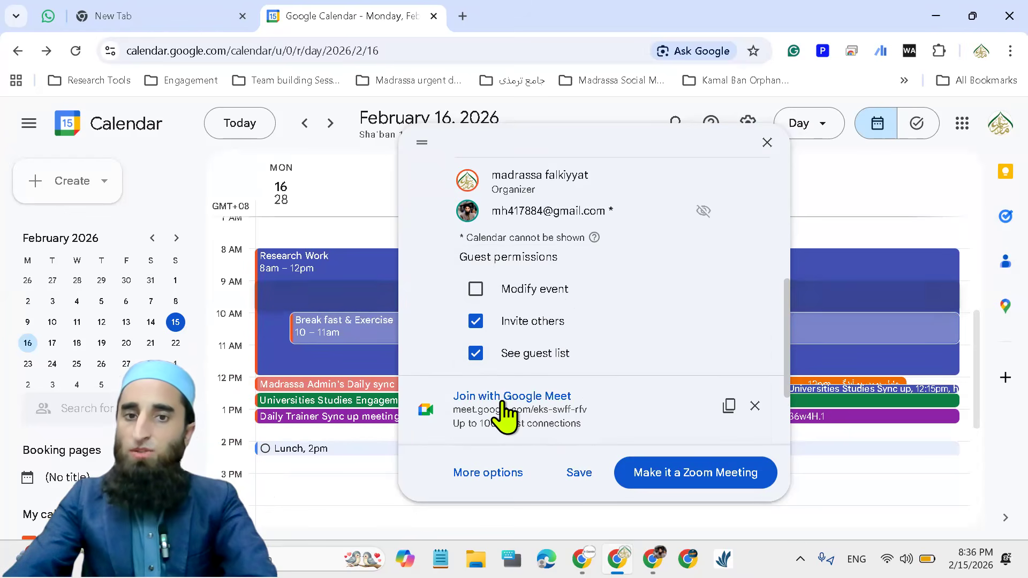
Open the event's description field for editing
scroll(600, 412, down, 2)
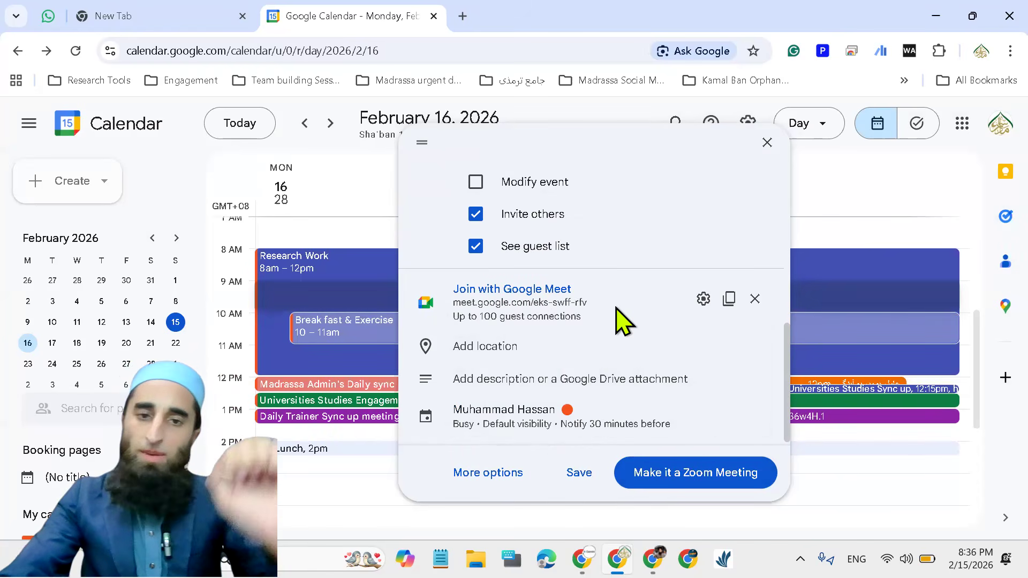
scroll(621, 321, down, 1)
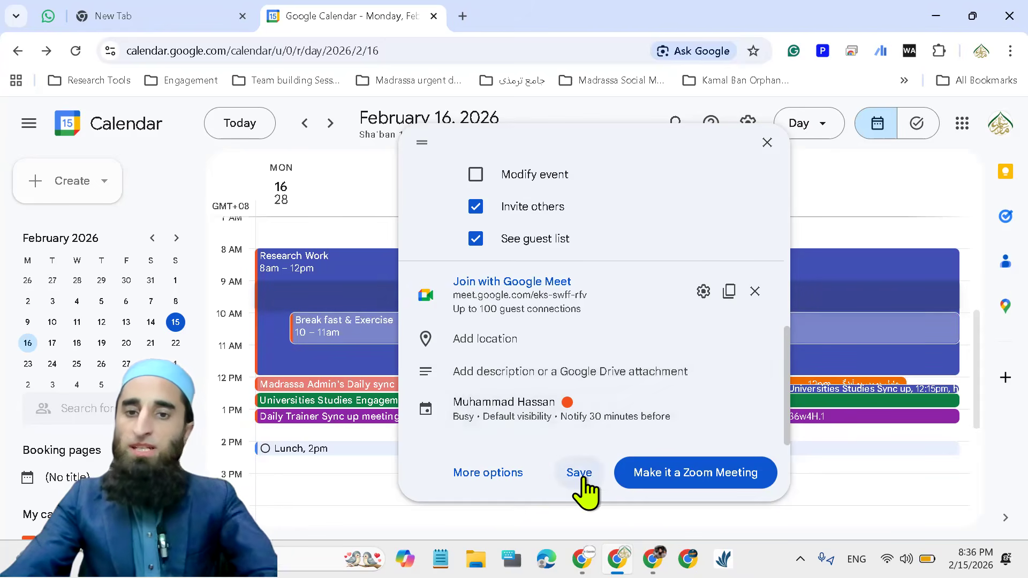
click(485, 373)
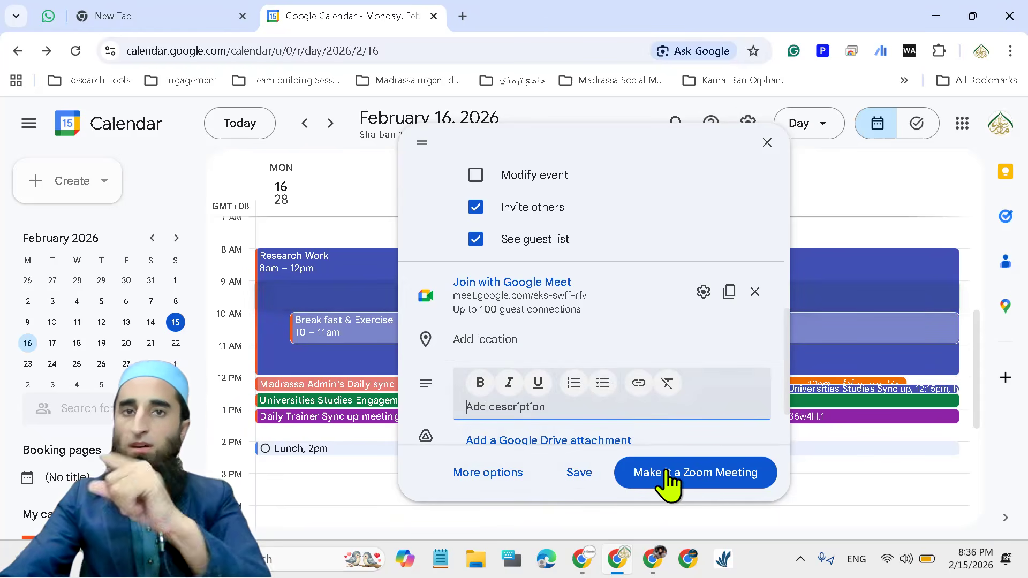
Save the staff meeting event and send invitation emails to its guests
scroll(592, 345, down, 2)
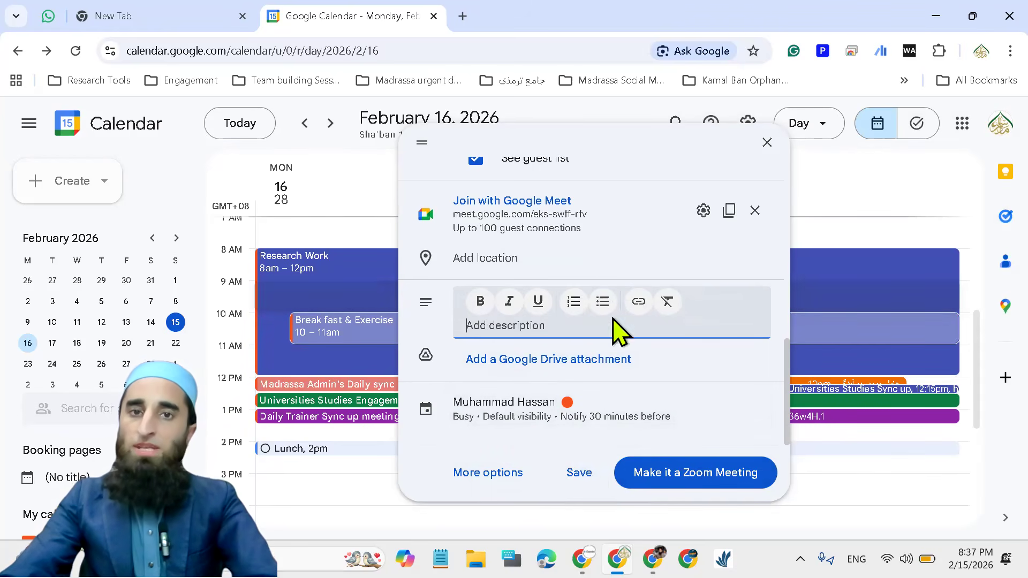
scroll(626, 349, up, 5)
scroll(581, 425, down, 4)
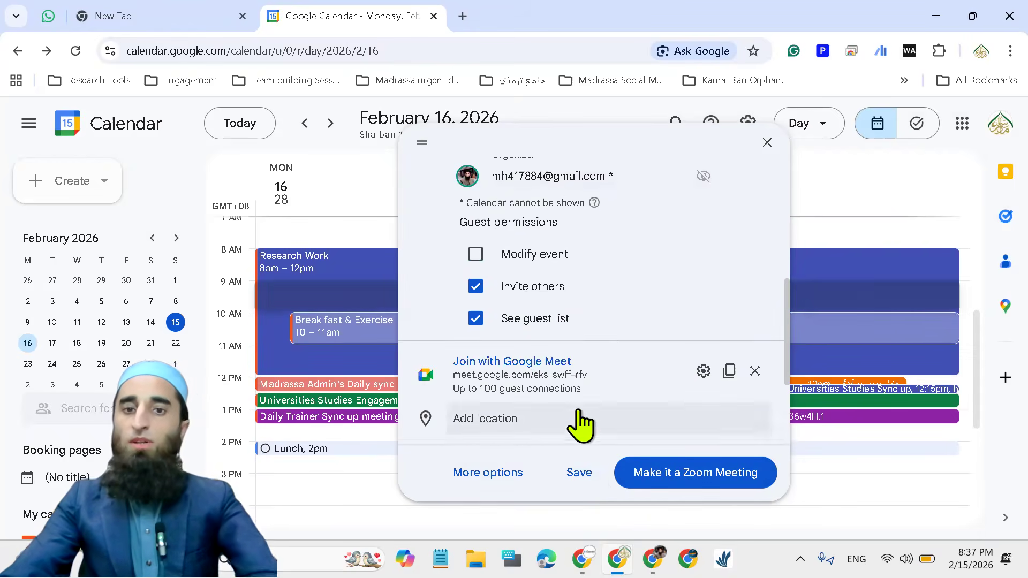
click(575, 472)
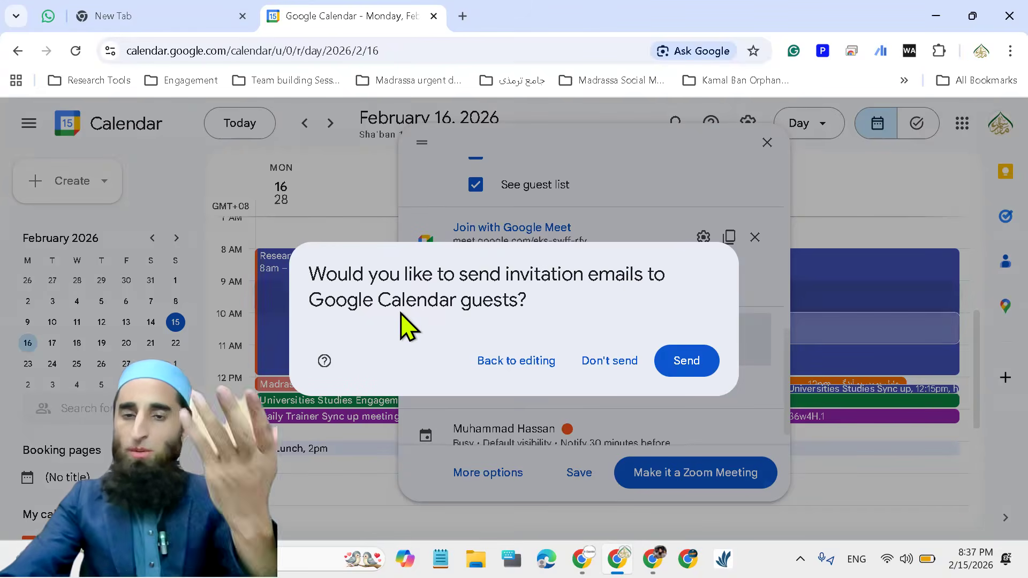
click(685, 362)
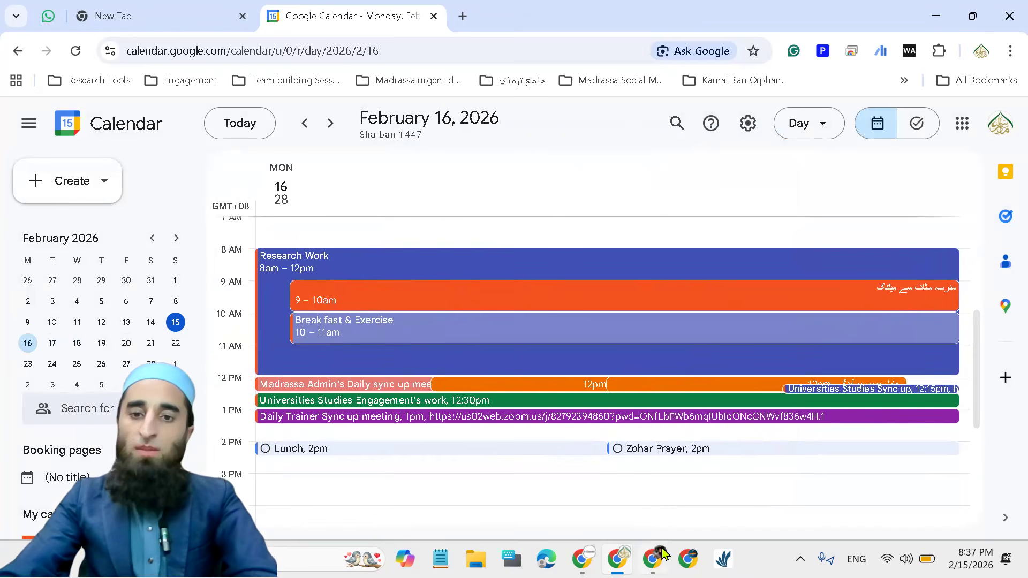
Switch to the Chrome window of the invited guest's account and open its Gmail inbox in a new tab
mouse_move(652, 559)
click(664, 498)
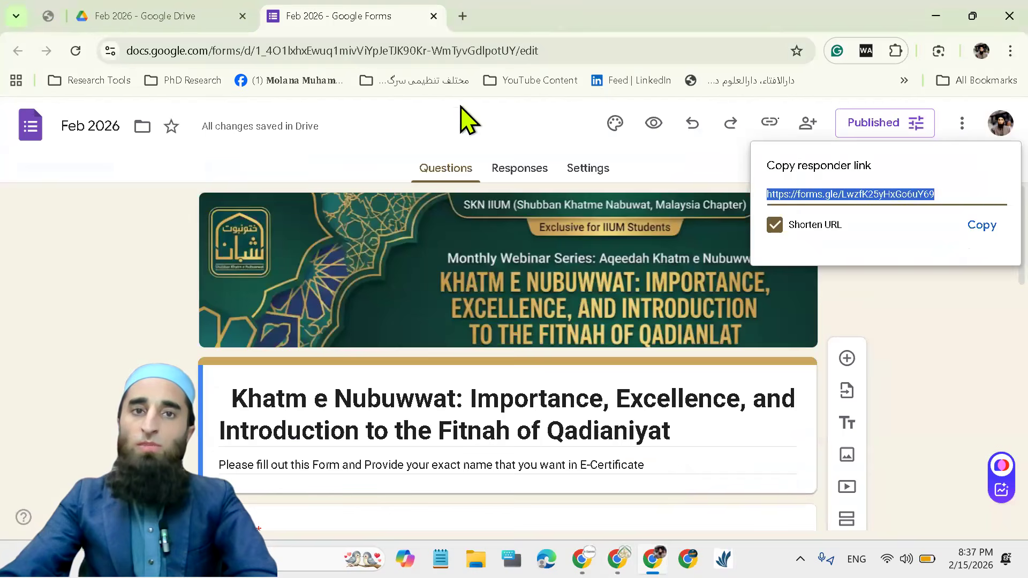
click(460, 16)
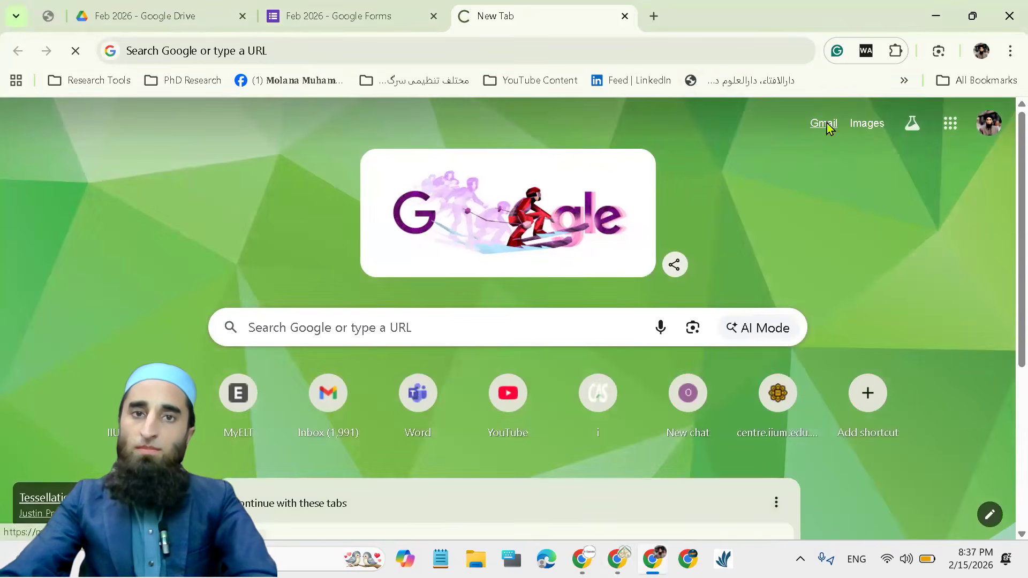
click(825, 124)
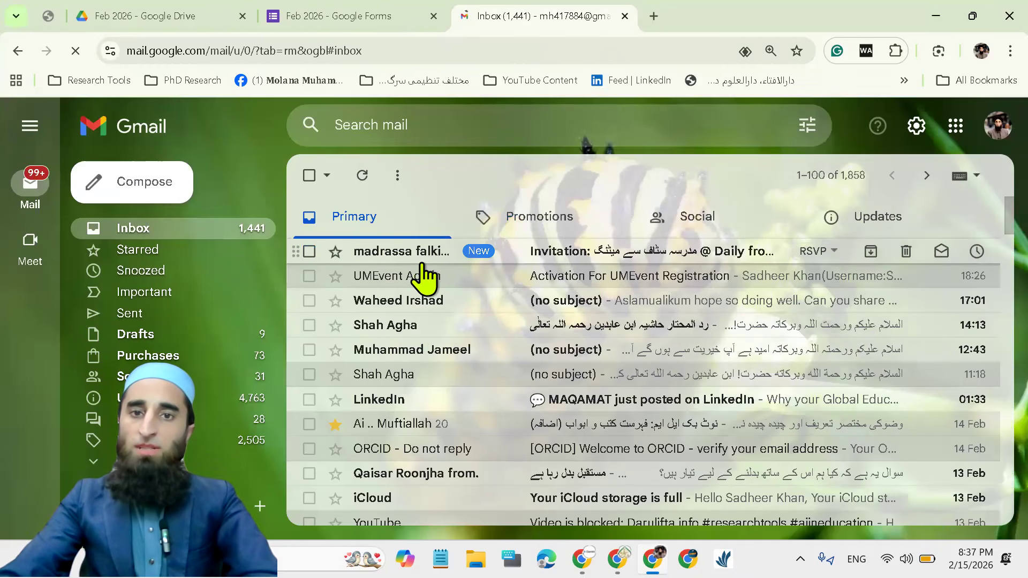
Open the staff meeting invitation email and review its schedule, guests, Google Meet link and RSVP options
click(558, 255)
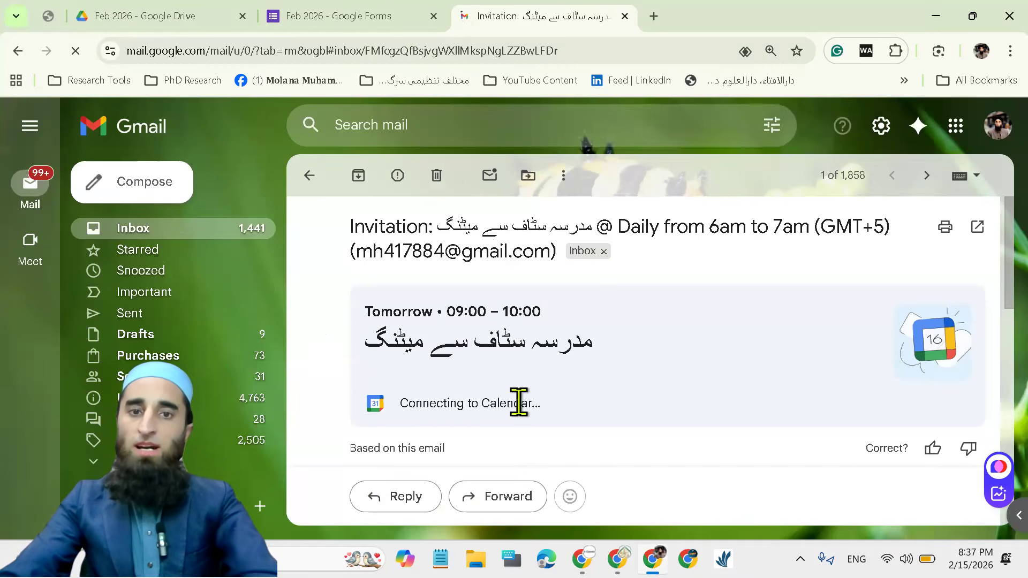
scroll(658, 386, down, 2)
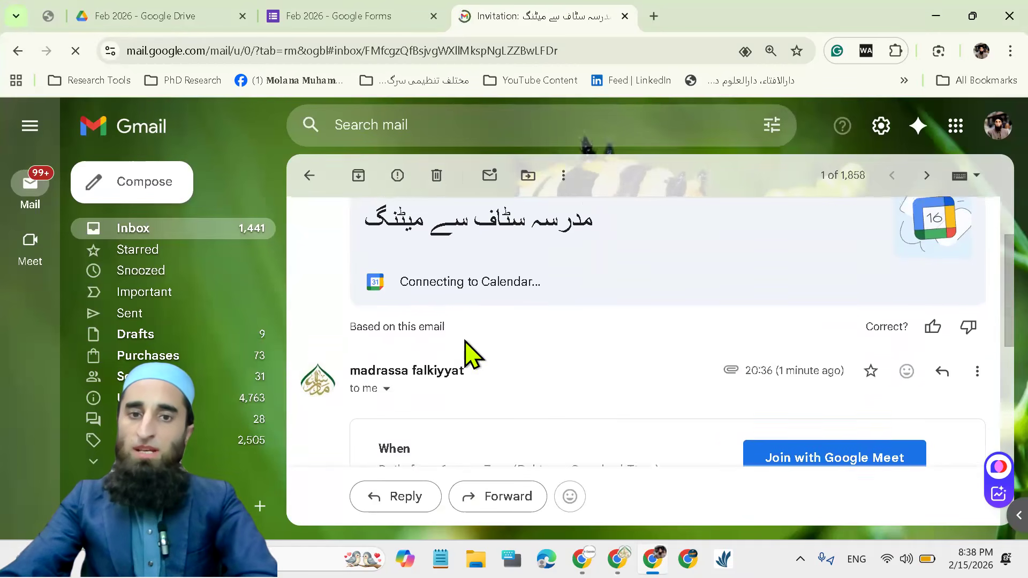
scroll(719, 375, down, 3)
scroll(846, 345, down, 1)
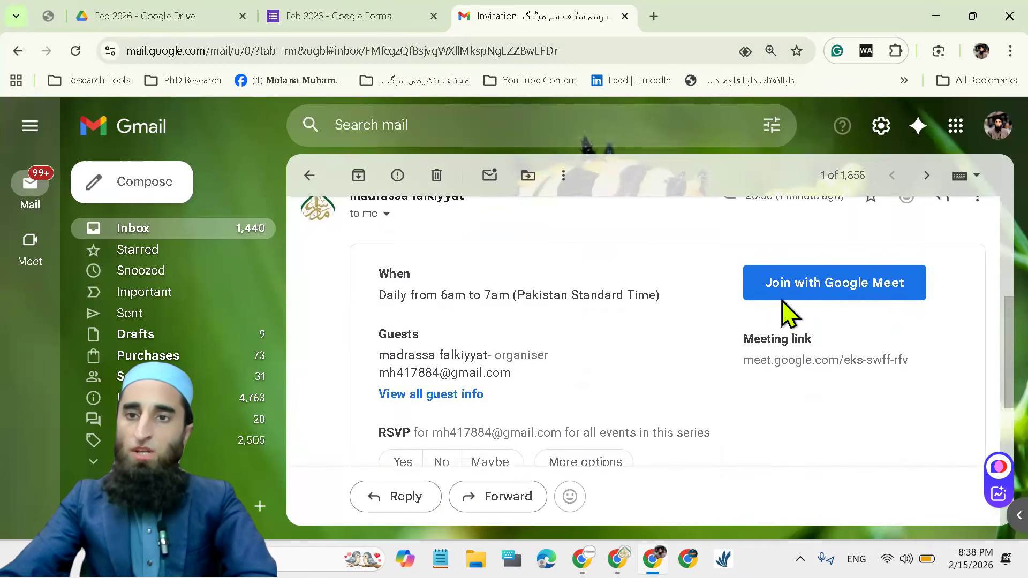
scroll(573, 375, down, 3)
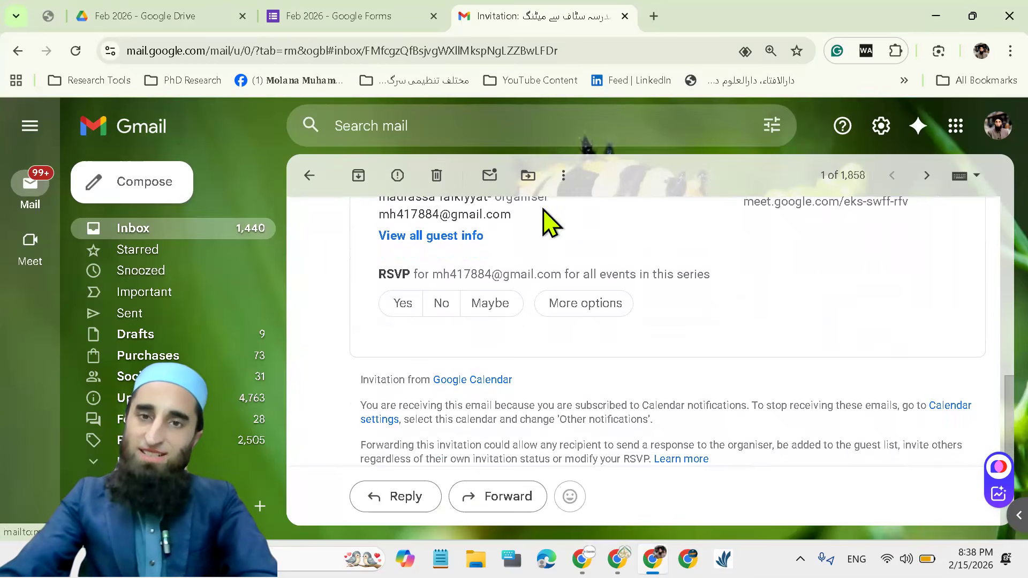
Return to the organizer's Google Calendar window and view the details of the 9–10am staff meeting on February 16
click(936, 17)
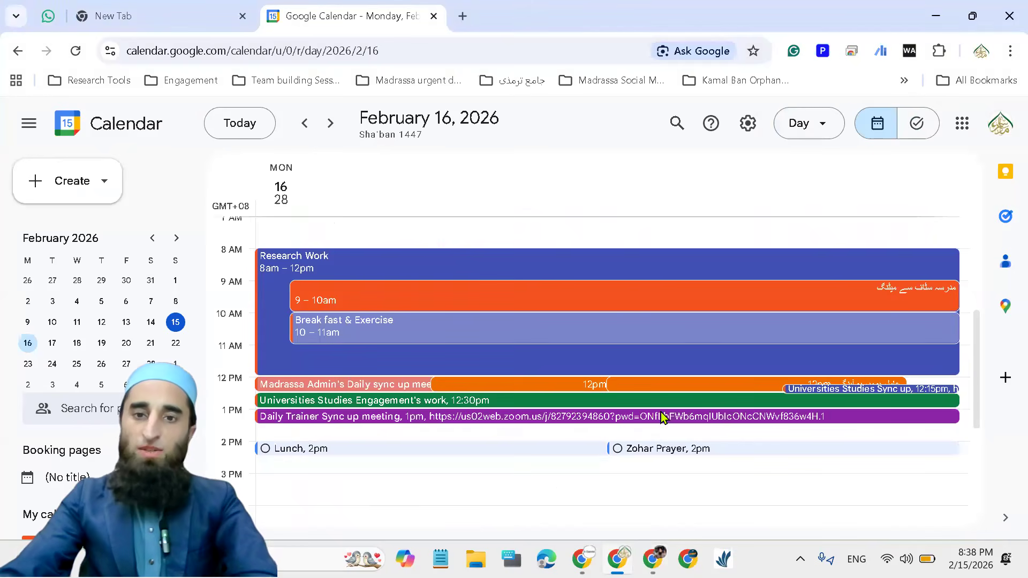
scroll(455, 341, up, 5)
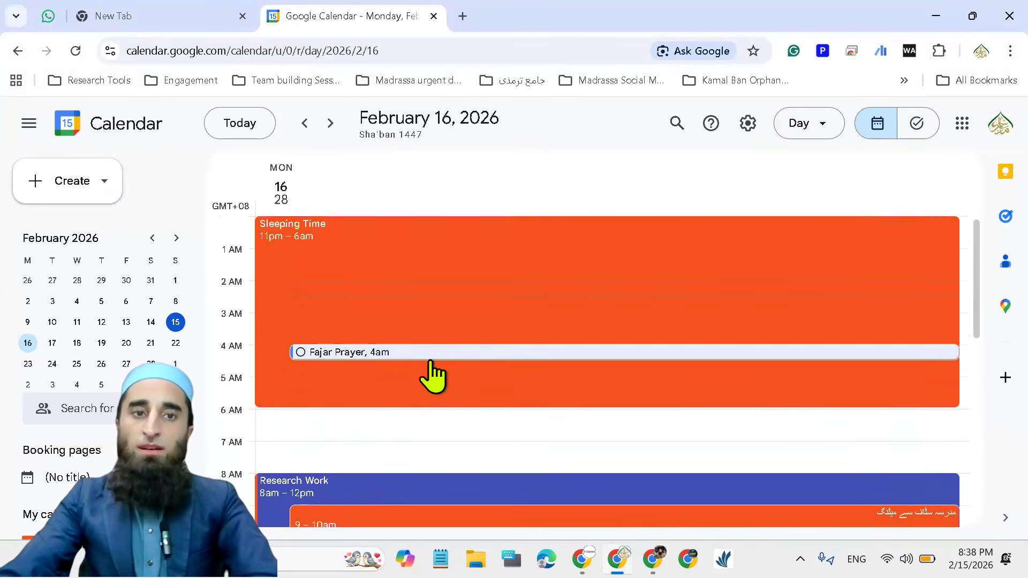
scroll(433, 374, down, 5)
scroll(451, 366, down, 1)
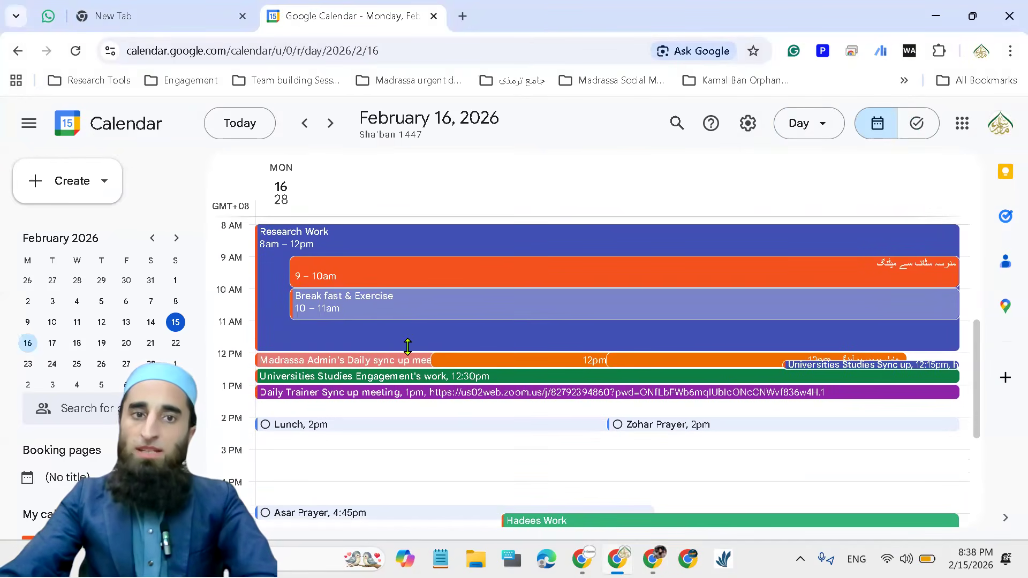
click(323, 274)
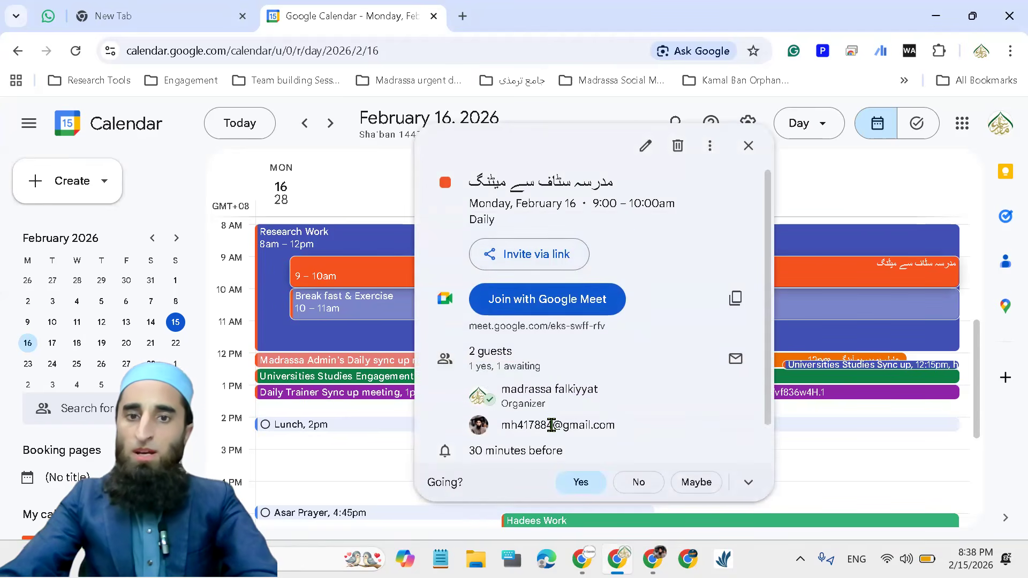
scroll(600, 370, down, 1)
scroll(600, 411, up, 1)
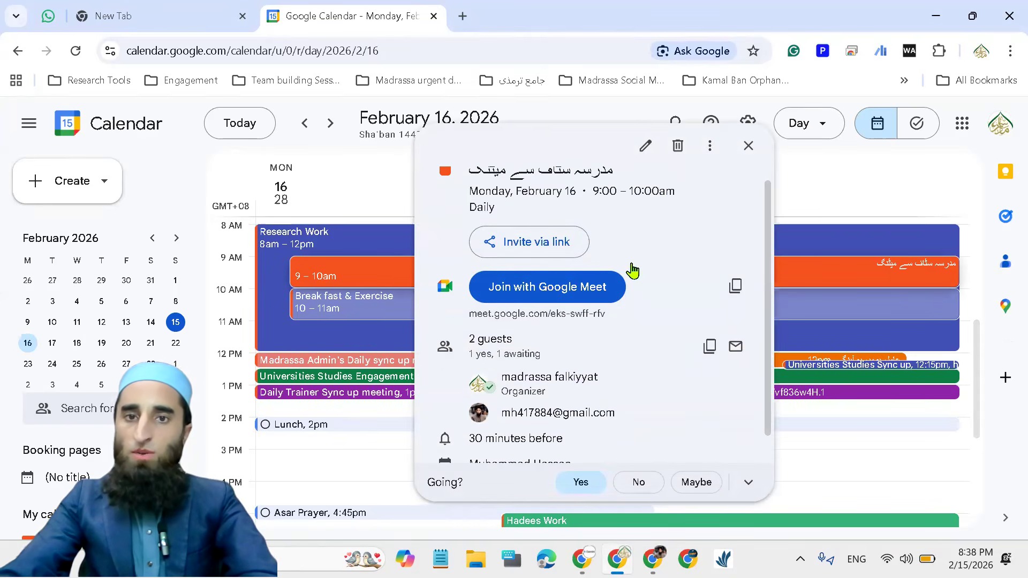
Open the staff meeting for editing, and view its note and additional guests form without adding anything
click(647, 147)
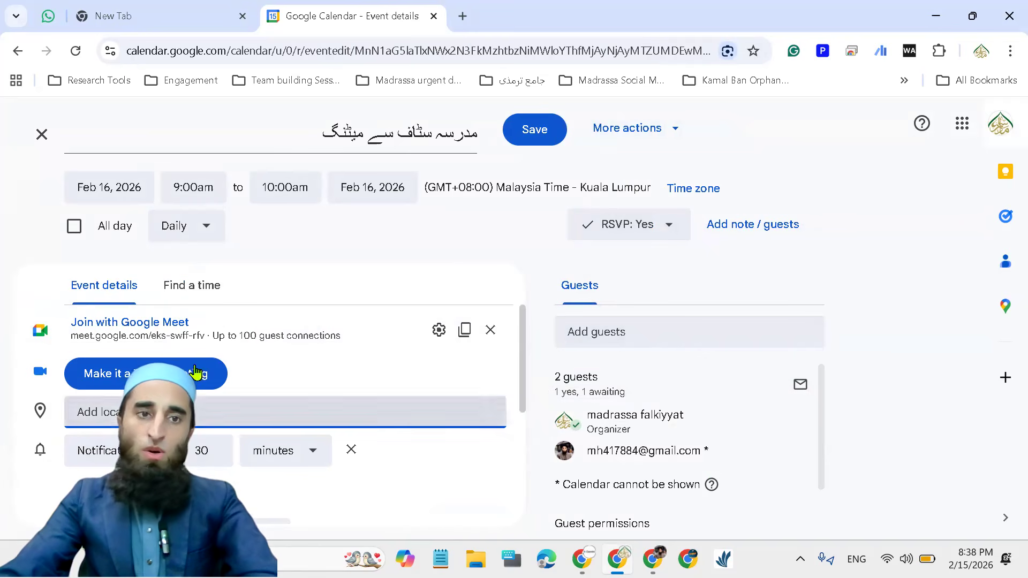
click(740, 226)
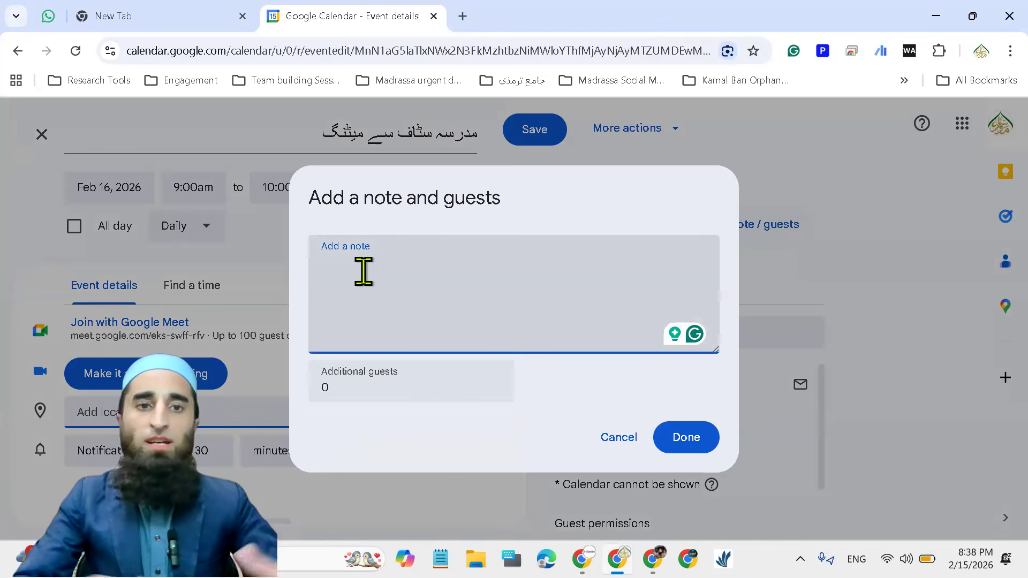
click(619, 439)
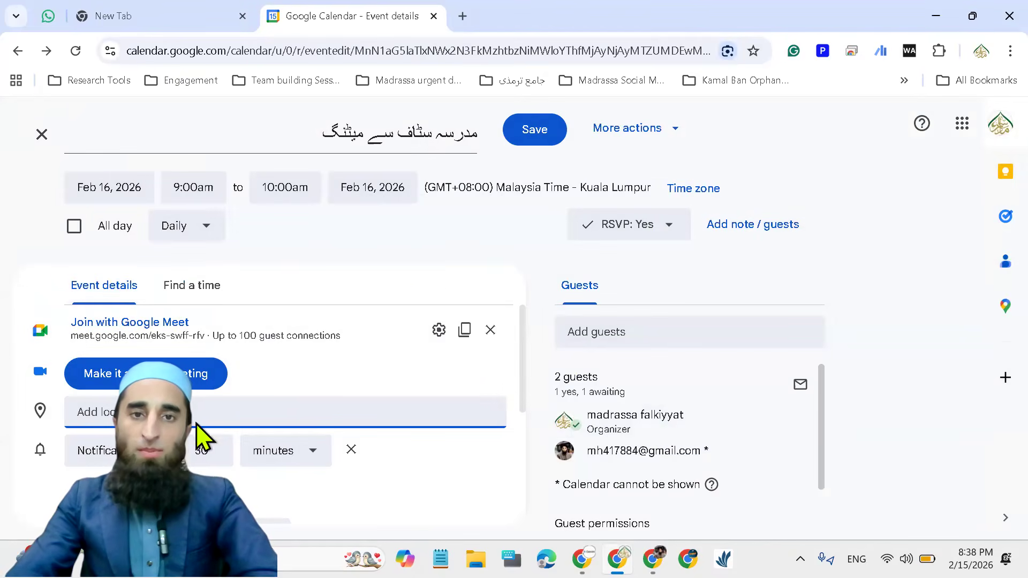
Review the meeting's guest permissions and notification time units, and save the event
scroll(588, 424, down, 2)
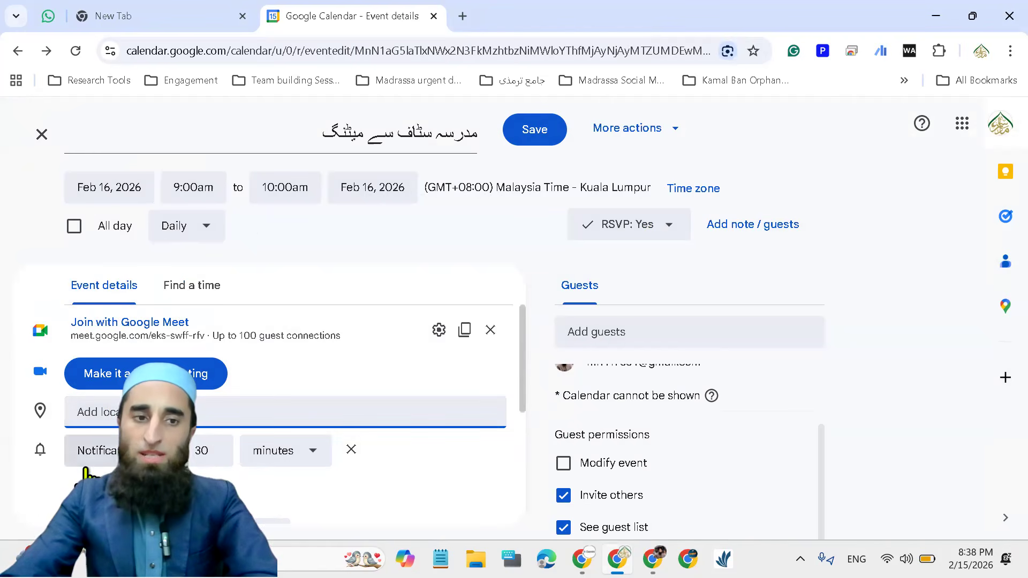
click(314, 456)
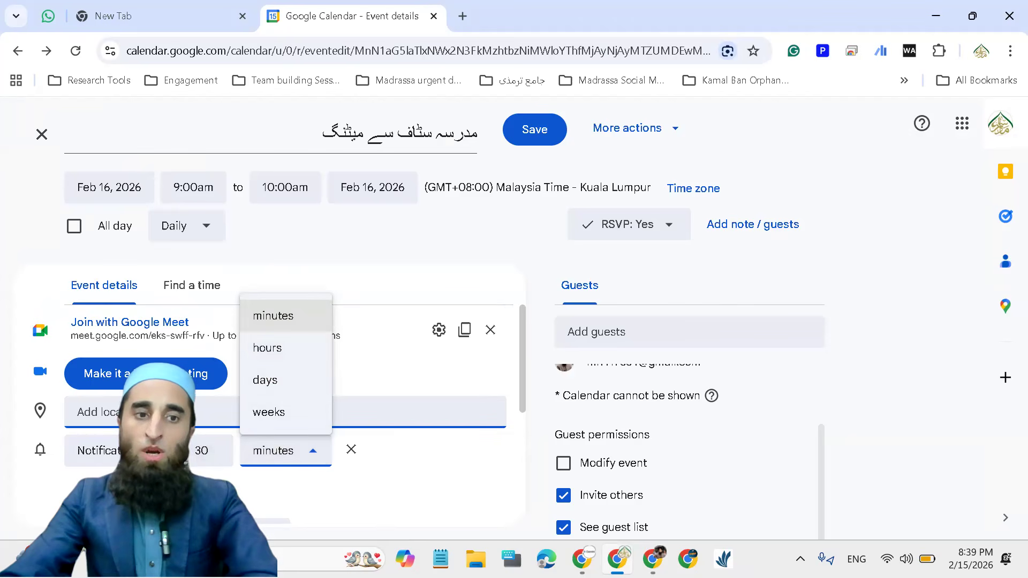
click(177, 485)
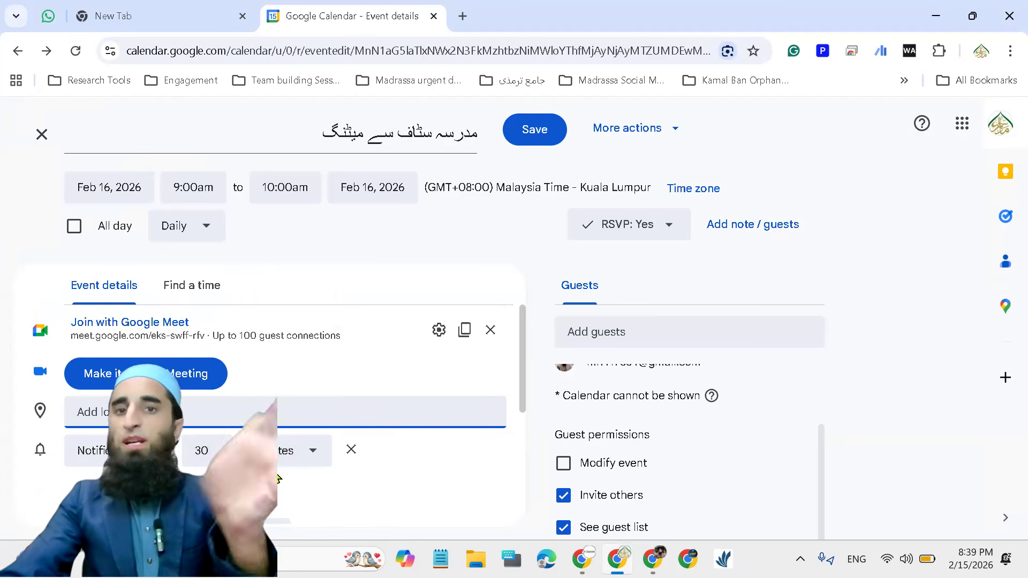
click(527, 134)
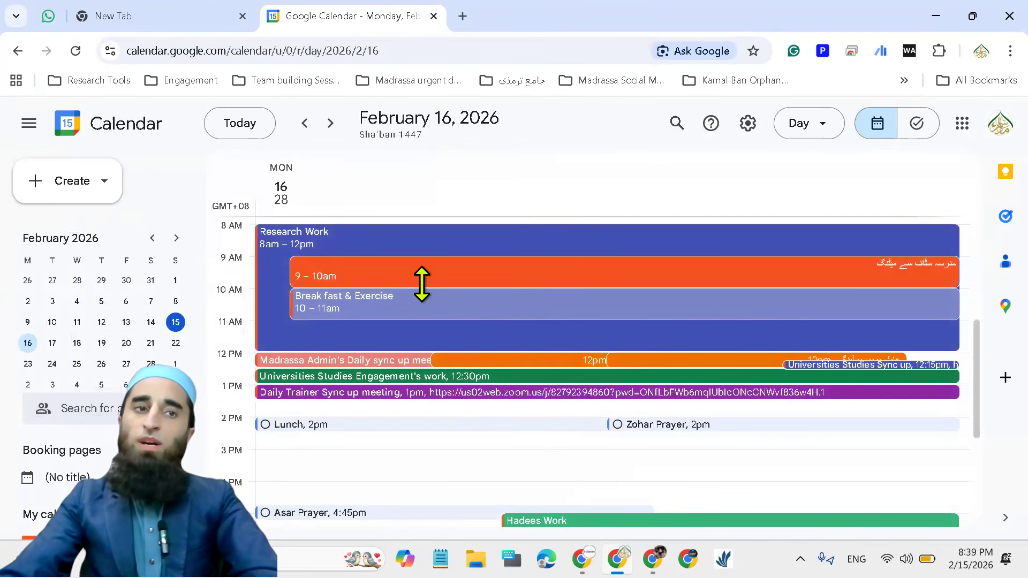
Draft a new task titled "ظہر کی نماز" for Monday, February 16, and discard it unsaved
click(103, 181)
click(65, 266)
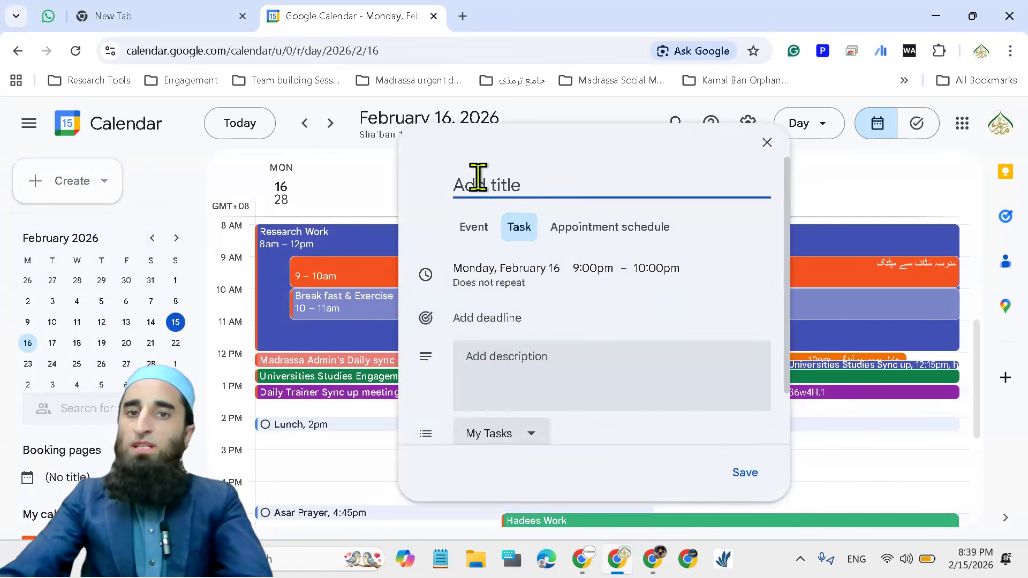
text(Vo)
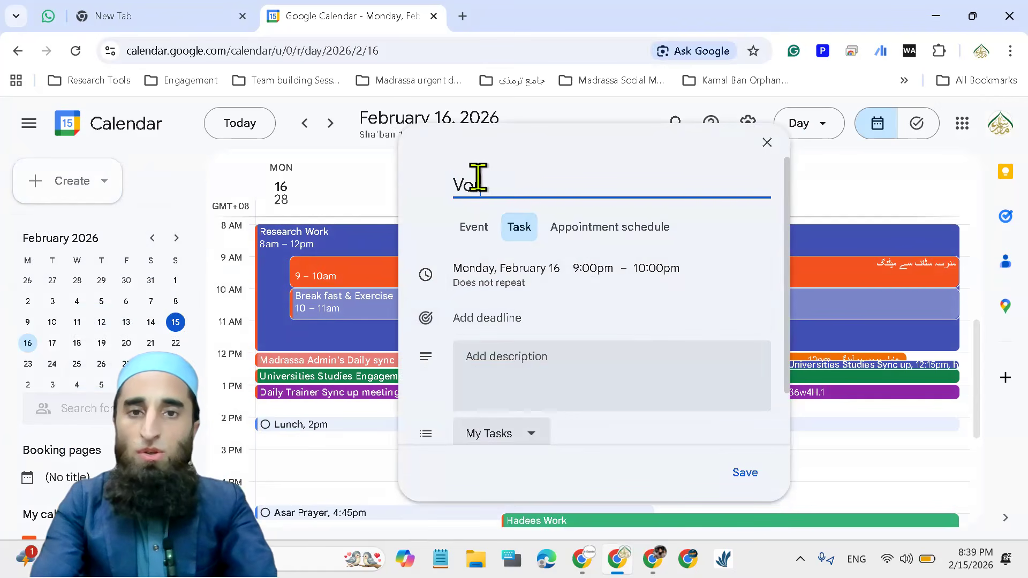
key(alt+shift)
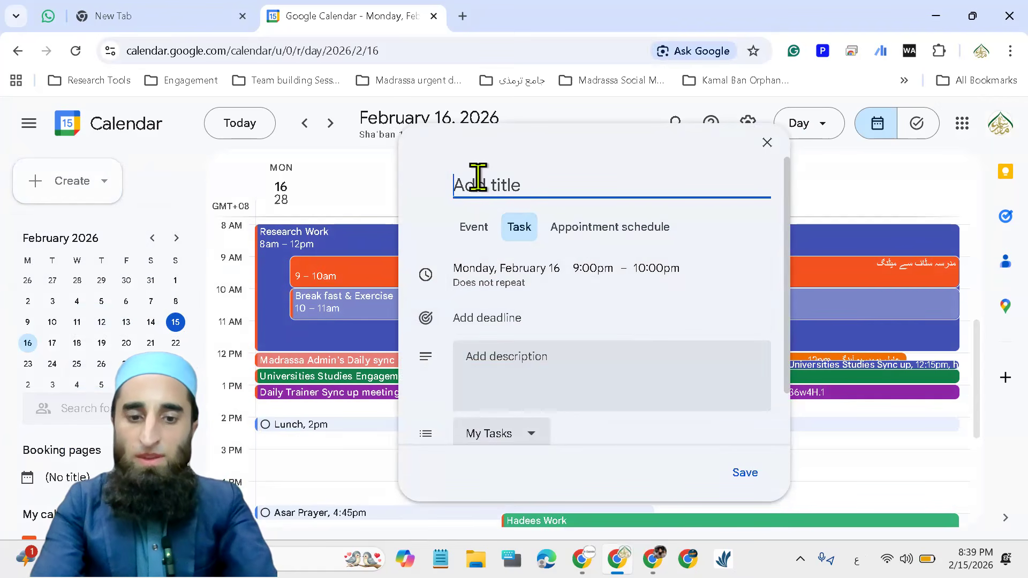
text(ظہر کی نماز)
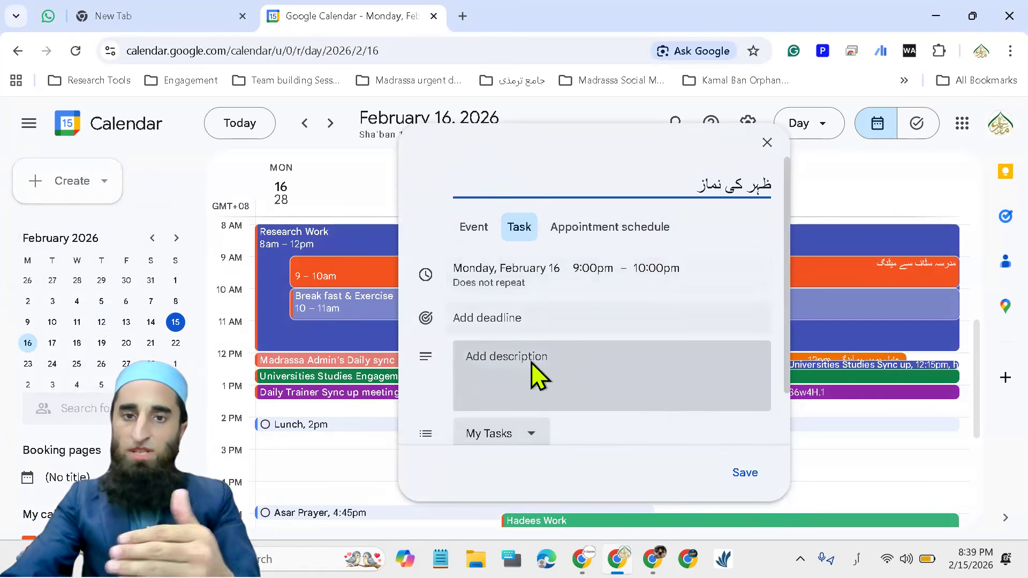
scroll(511, 354, down, 2)
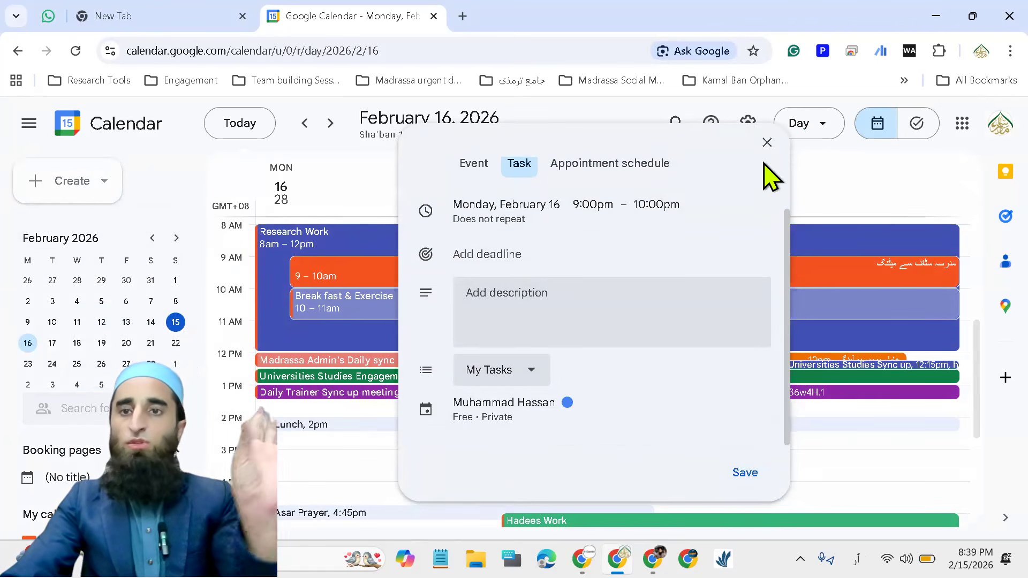
click(311, 392)
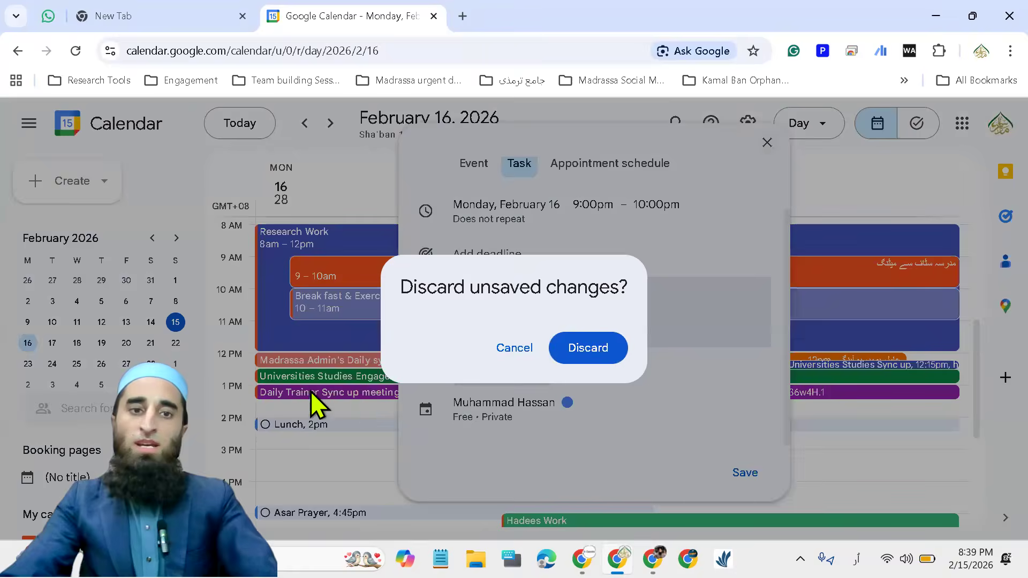
click(569, 348)
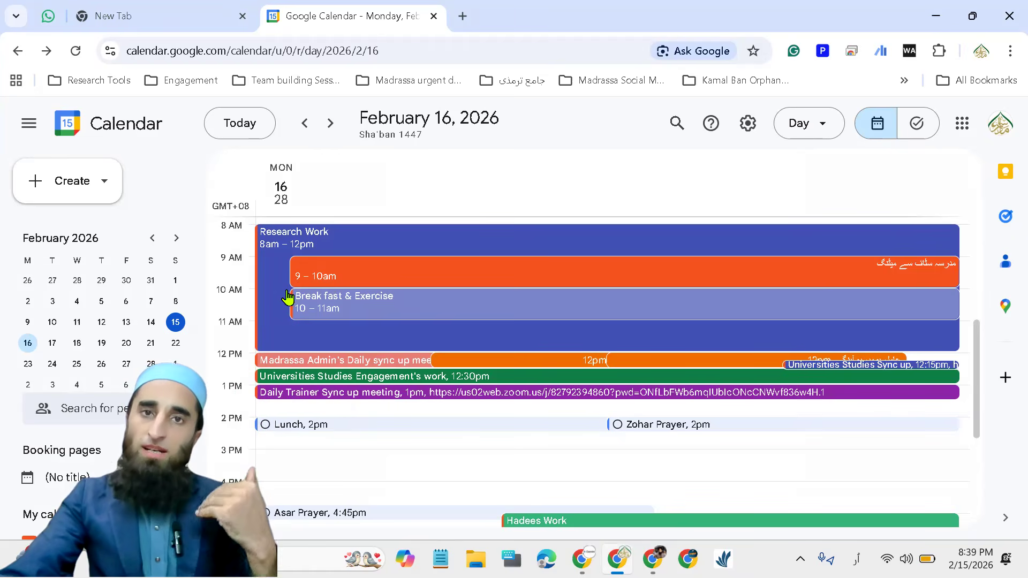
click(93, 185)
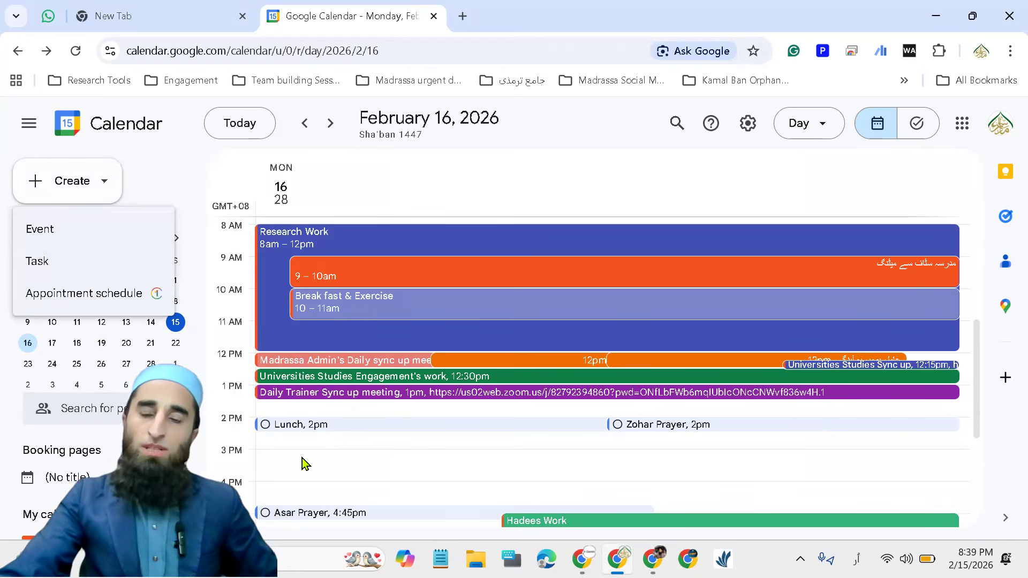
scroll(366, 429, up, 3)
scroll(375, 402, down, 3)
scroll(382, 420, down, 5)
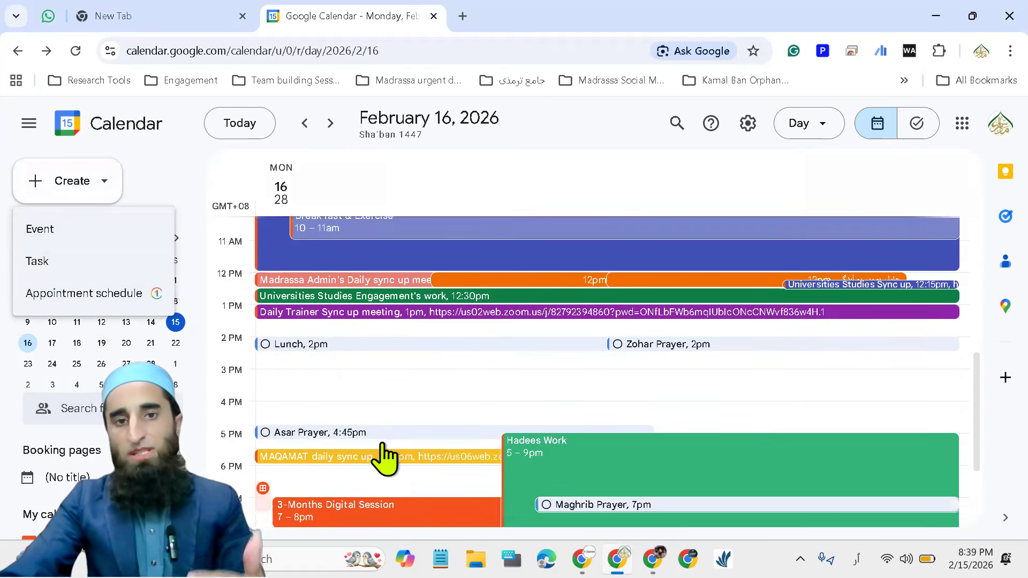
scroll(397, 480, up, 8)
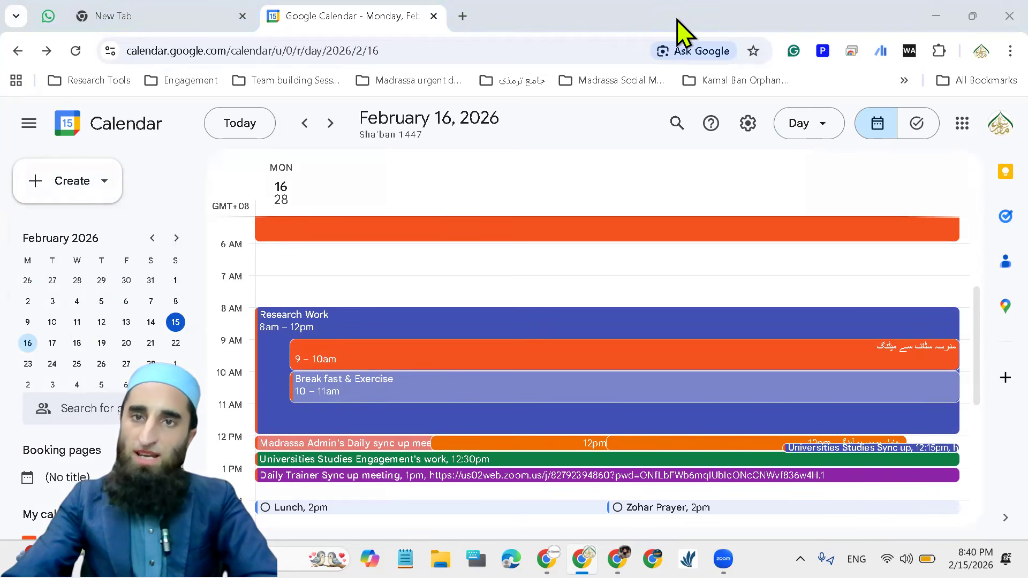
Hide the first calendar listed under My calendars from the February 16 day view
scroll(102, 321, down, 3)
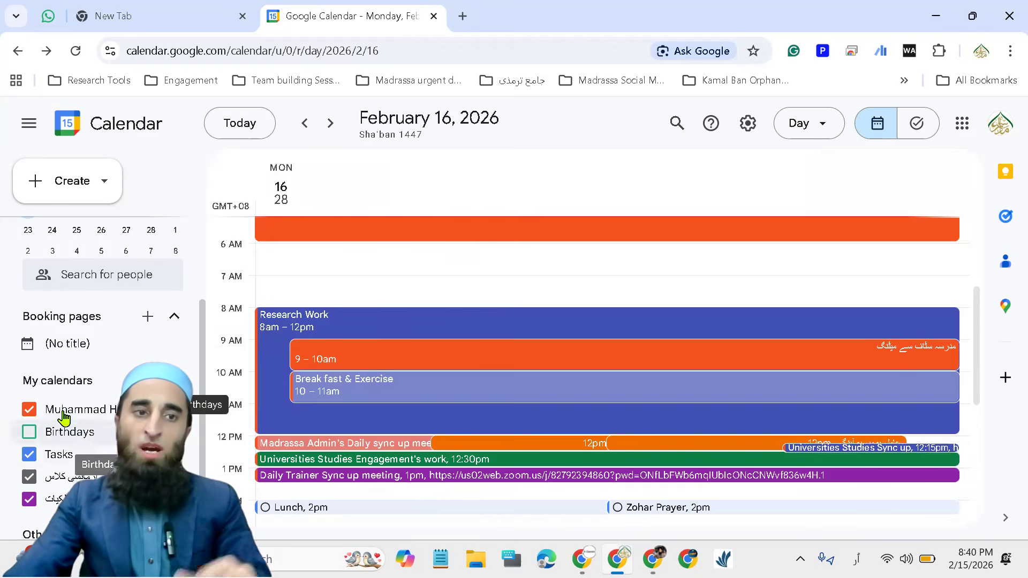
click(175, 409)
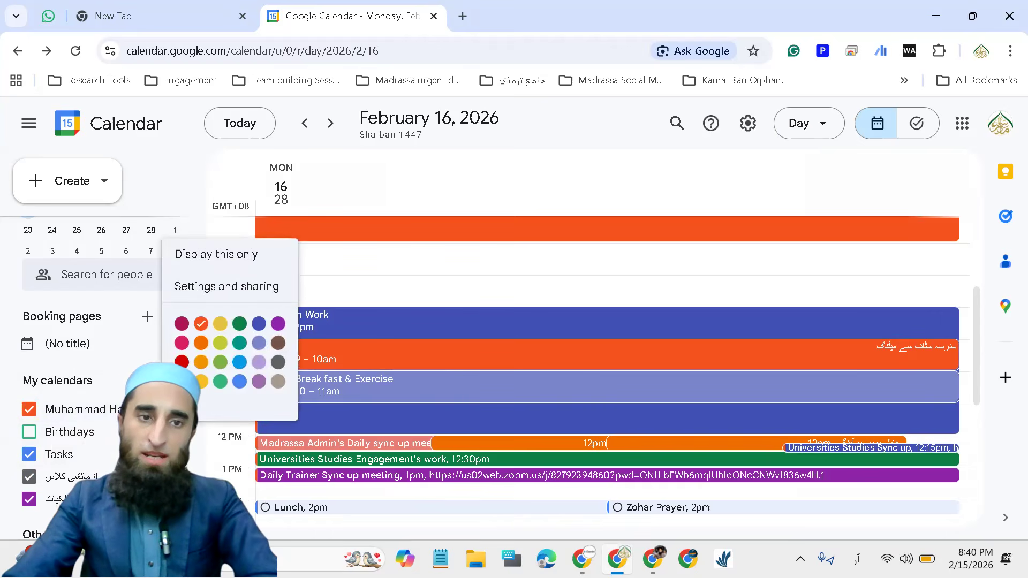
click(105, 413)
click(29, 409)
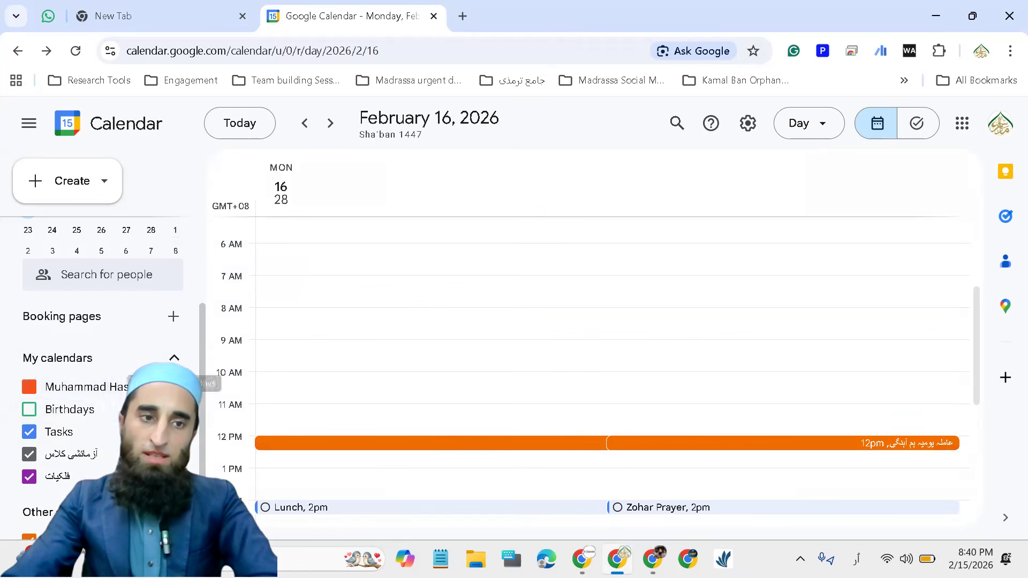
scroll(539, 412, down, 5)
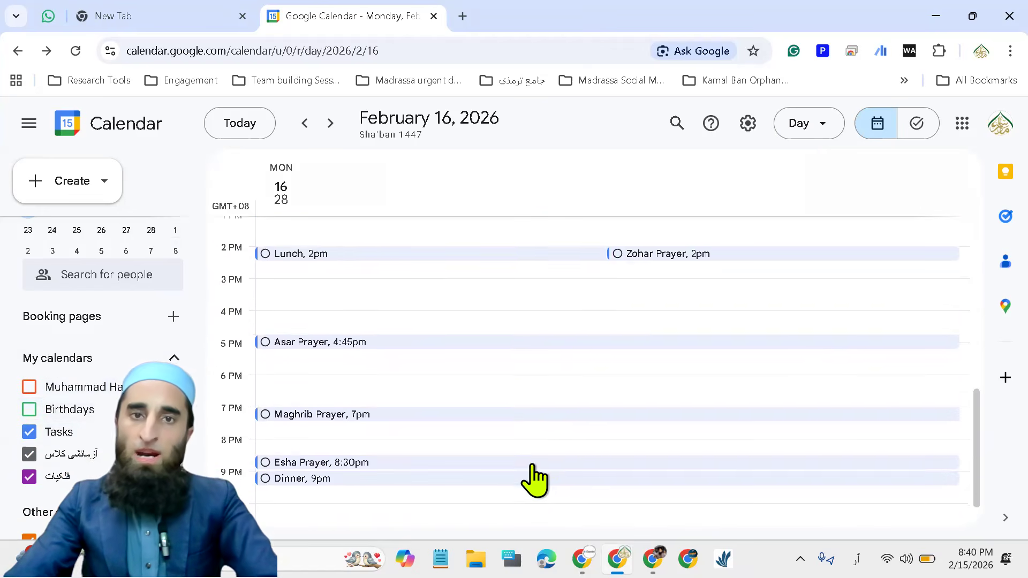
Open the settings and sharing page of the hidden first calendar, and examine its sharing, shareable link and event notification options
click(747, 123)
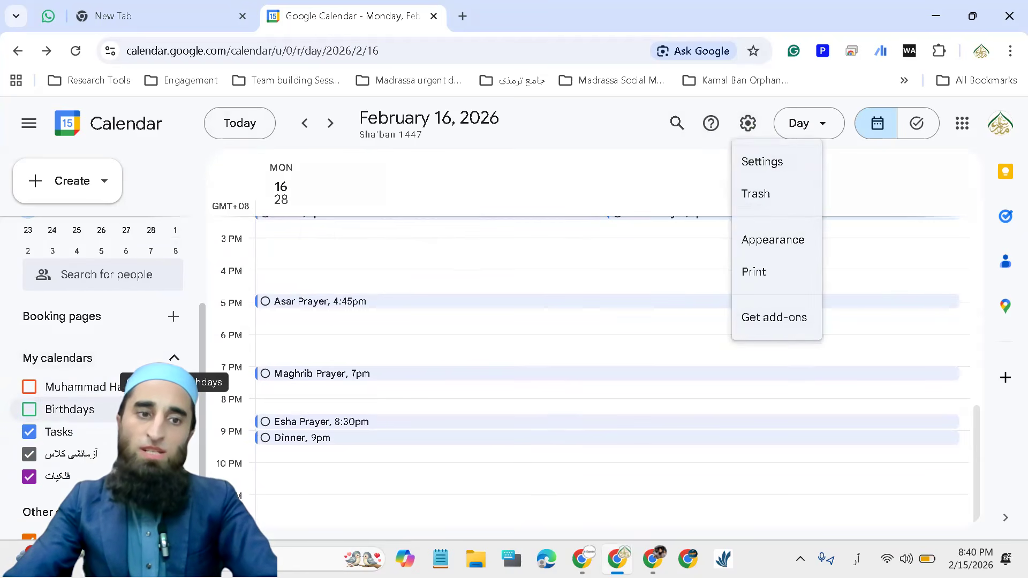
click(175, 387)
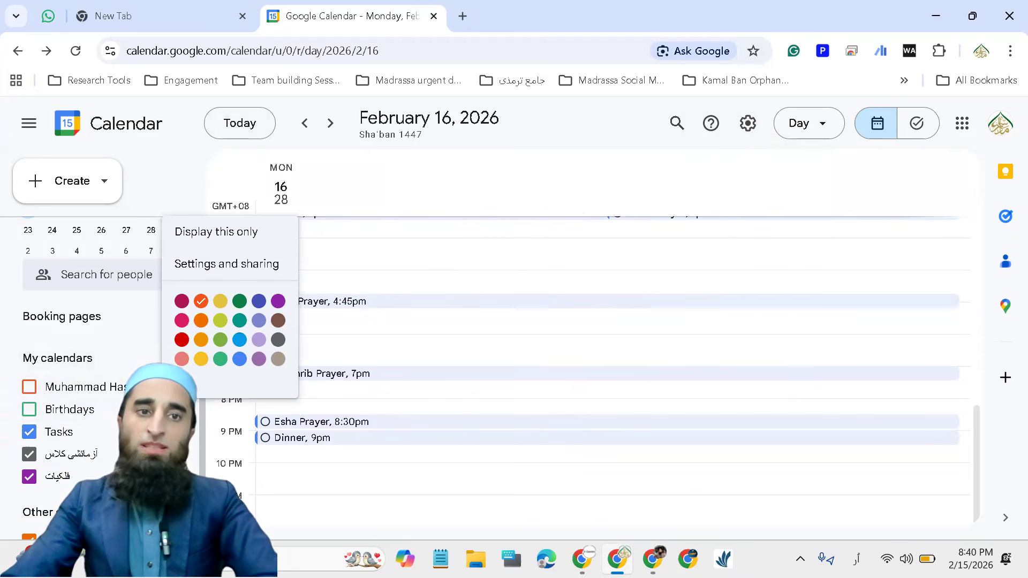
click(217, 265)
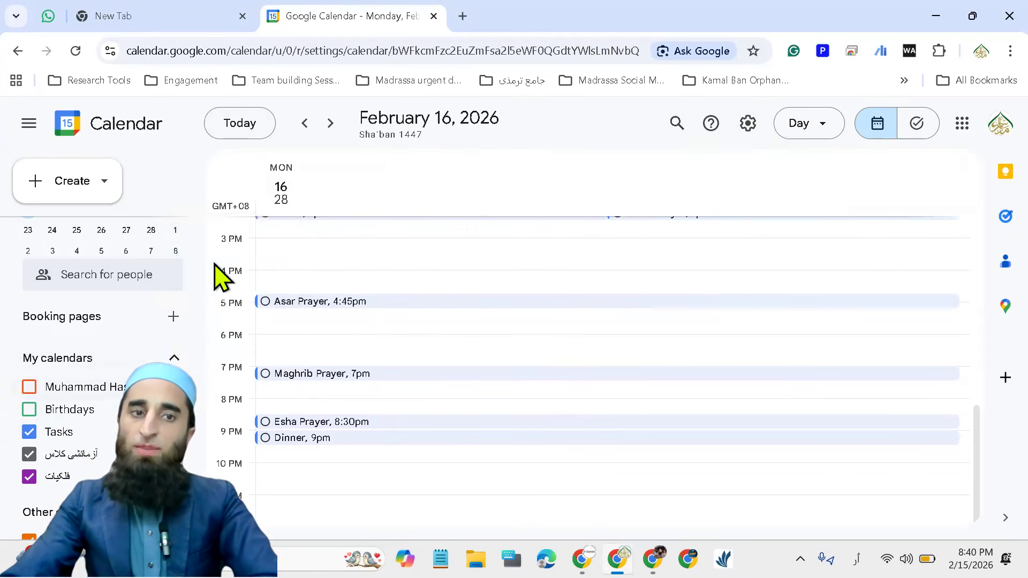
scroll(448, 410, down, 5)
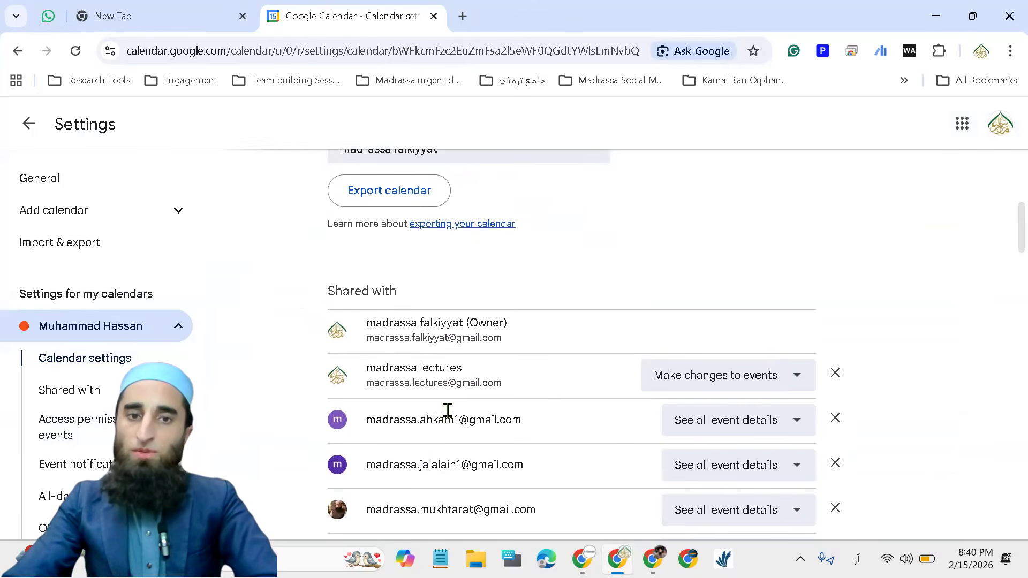
scroll(447, 410, down, 10)
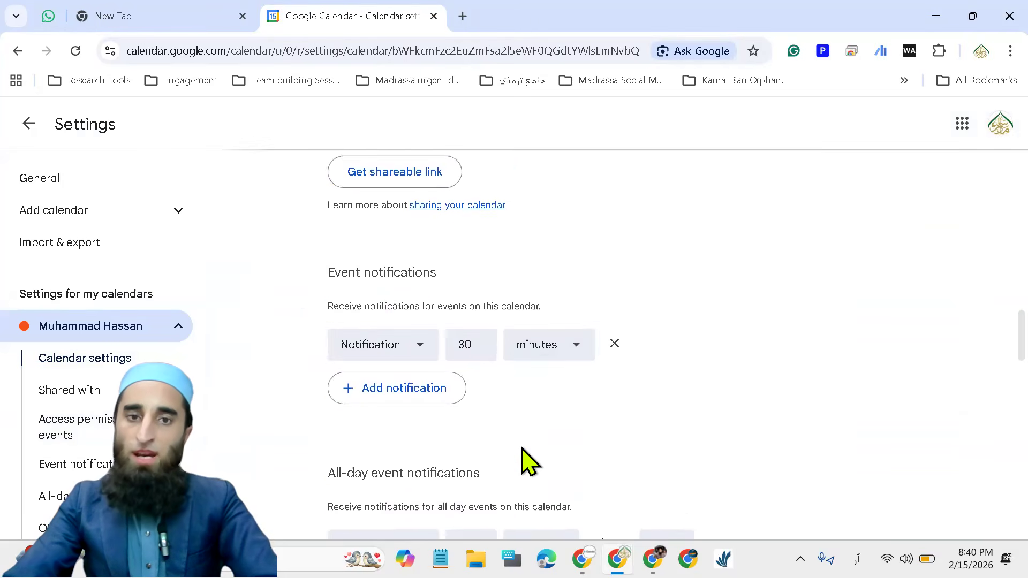
scroll(475, 332, up, 1)
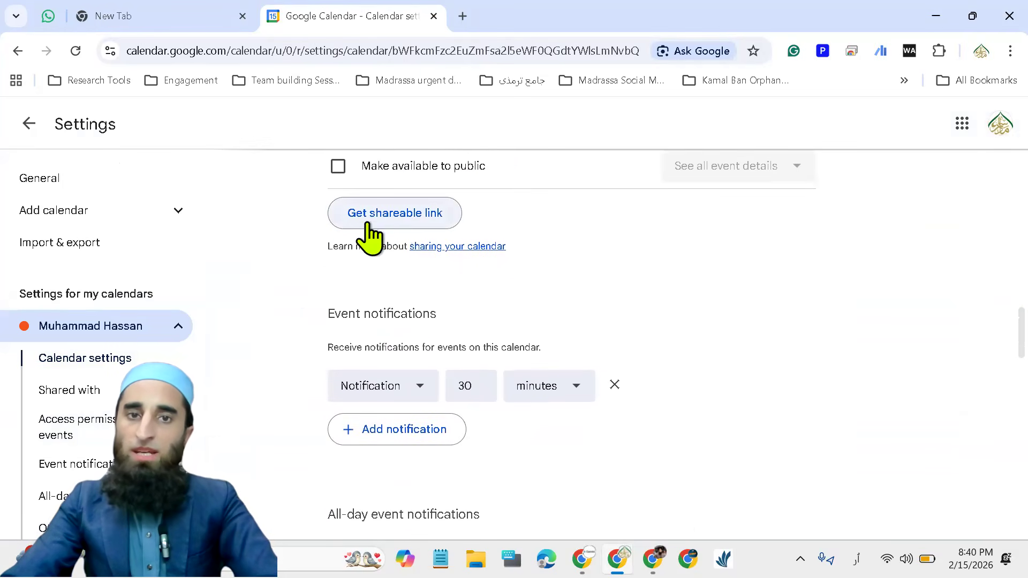